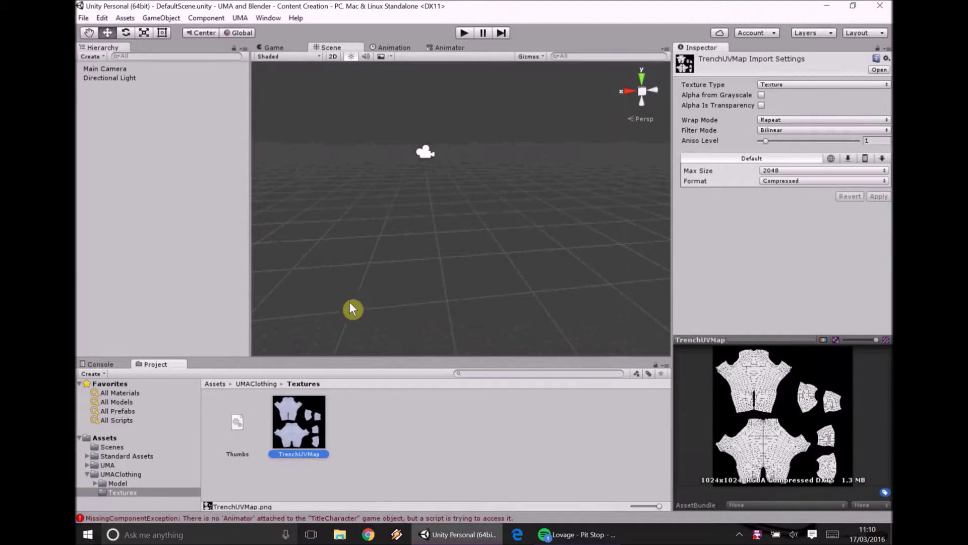
Review the Model, Rig and Animations import settings of the male trenchcoat model in the UMAClothing Model folder
{"action": "left_click", "coordinate": [121, 482]}
{"action": "left_click", "coordinate": [310, 422]}
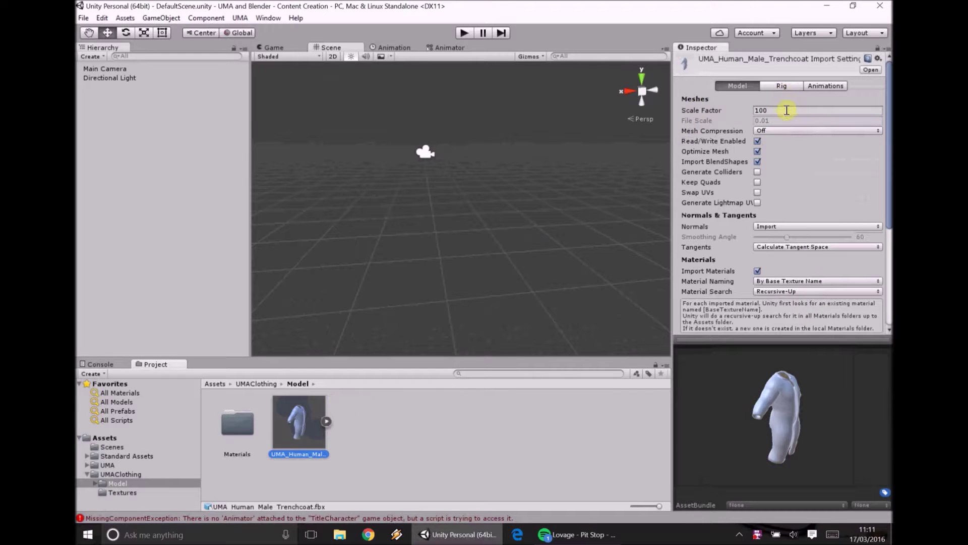
{"action": "left_click", "coordinate": [779, 89]}
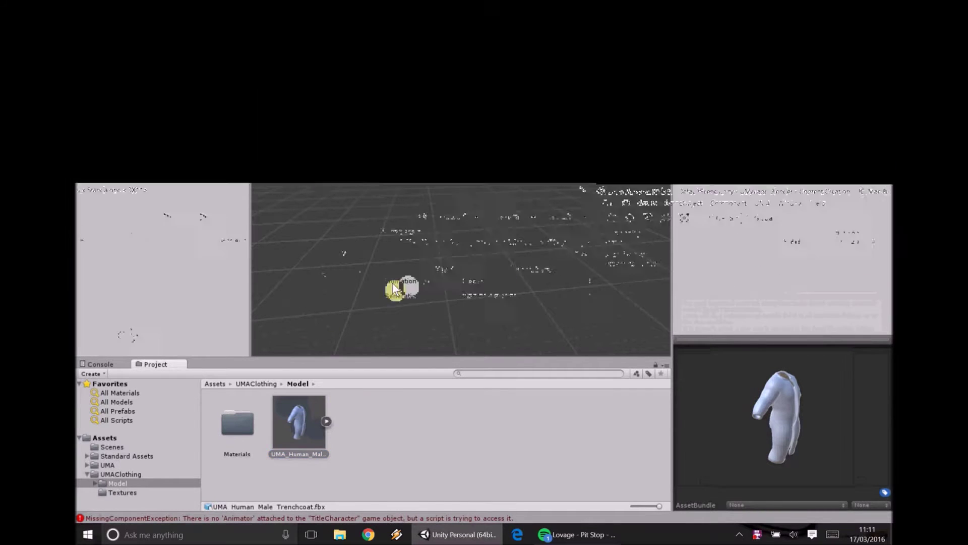
{"action": "left_click", "coordinate": [831, 86]}
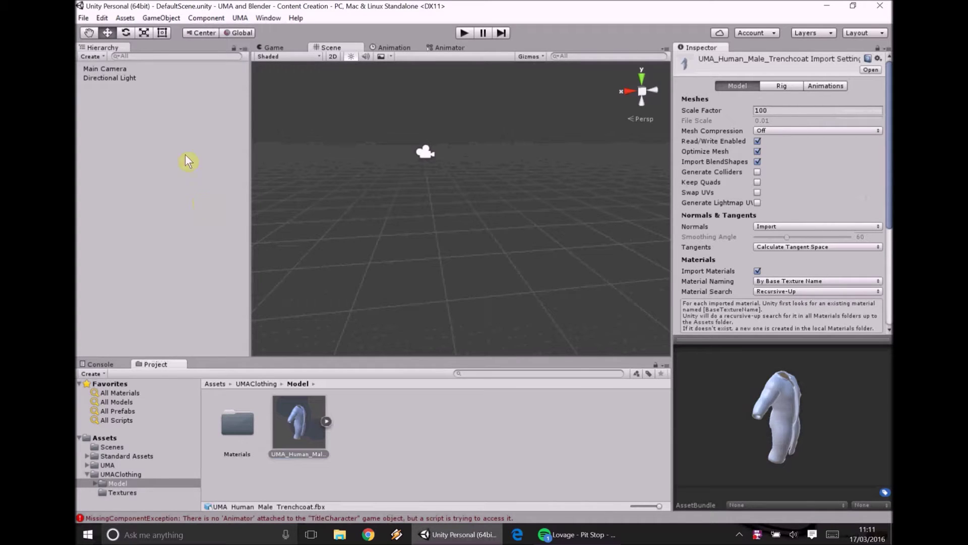
Create an empty game object at the root of the scene and name it UMACore
{"action": "left_click", "coordinate": [127, 95]}
{"action": "right_click", "coordinate": [140, 156]}
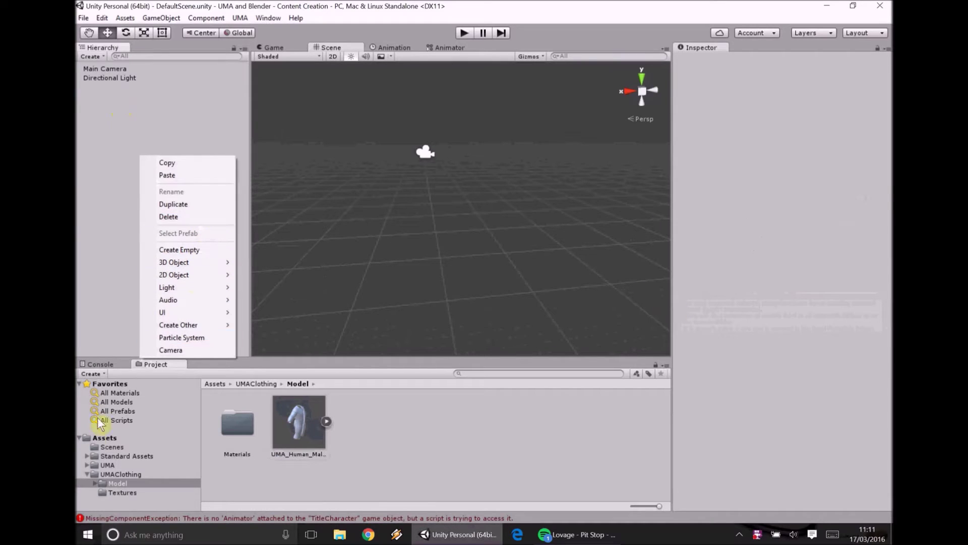
{"action": "left_click", "coordinate": [179, 250]}
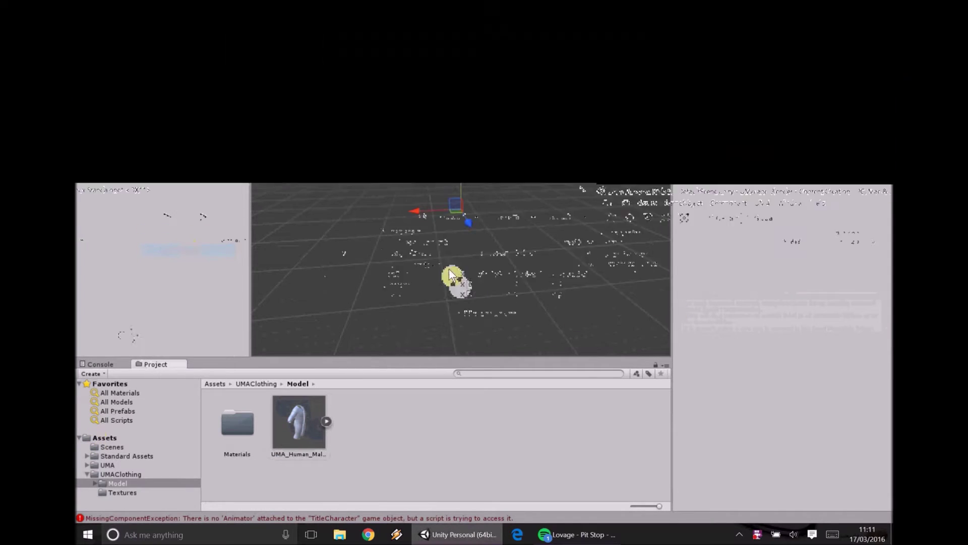
{"action": "left_click", "coordinate": [802, 58]}
{"action": "type", "text": "UMAC"}
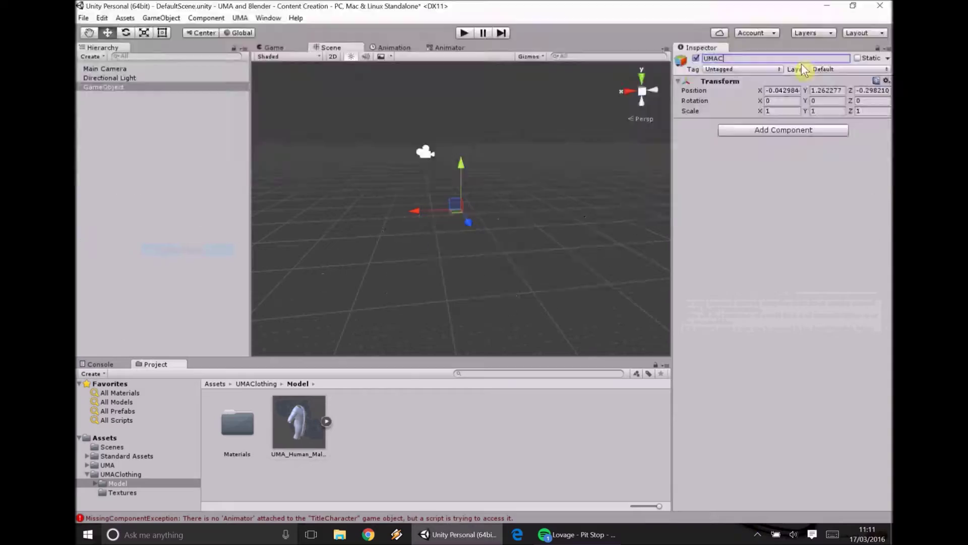
{"action": "type", "text": "ore"}
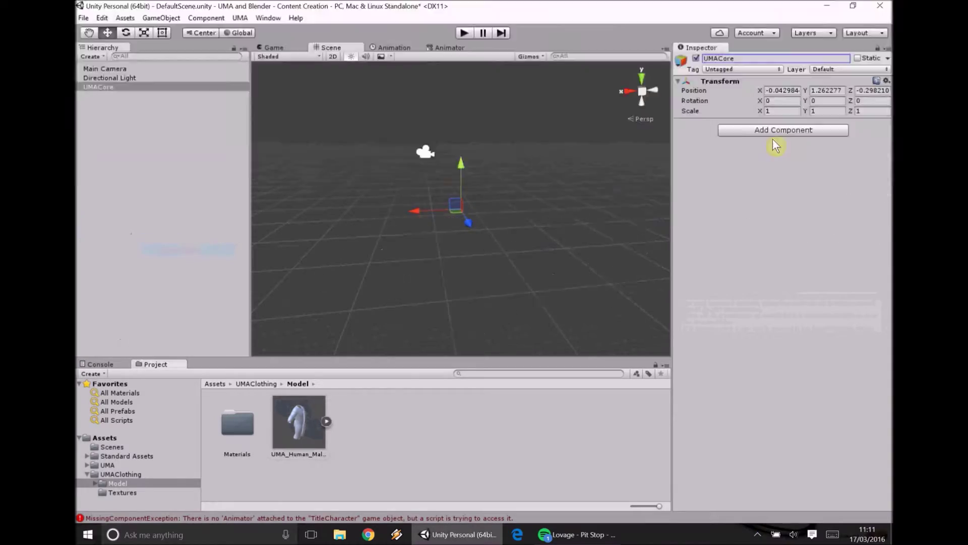
Add an empty child object named SlotLibrary under UMACore and attach the Slot Library component to it
{"action": "right_click", "coordinate": [128, 89]}
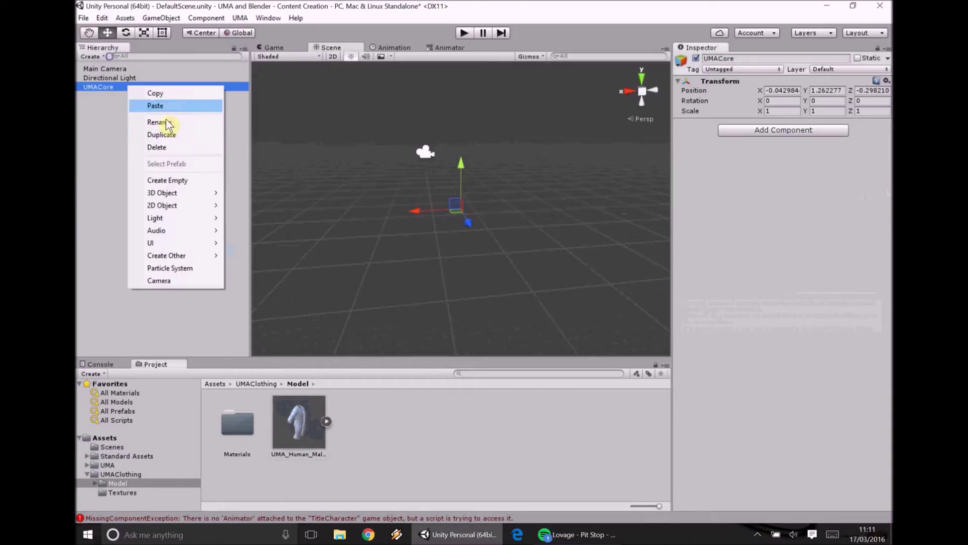
{"action": "left_click", "coordinate": [190, 180]}
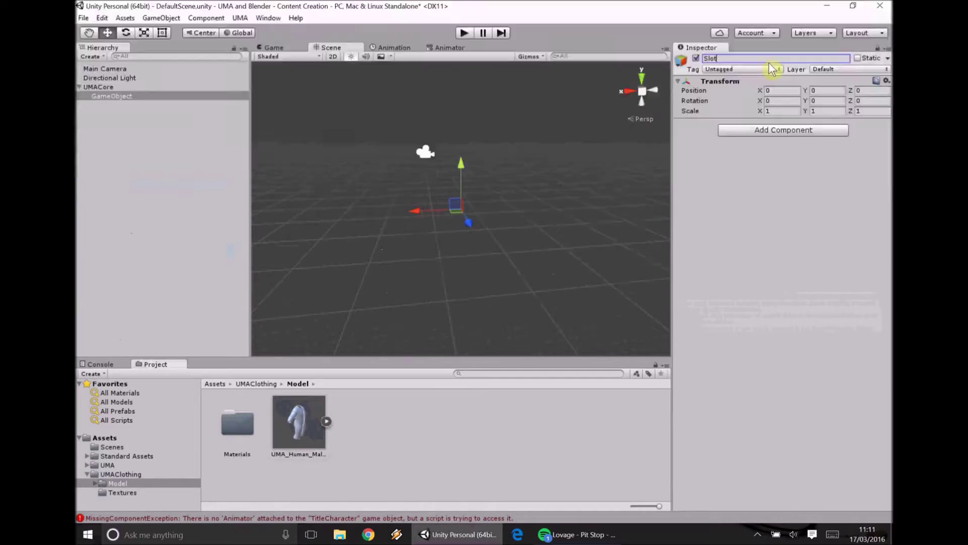
{"action": "type", "text": "SlotLivrary"}
{"action": "key", "text": "BackSpace"}
{"action": "key", "text": "BackSpace"}
{"action": "key", "text": "BackSpace"}
{"action": "key", "text": "BackSpace"}
{"action": "key", "text": "BackSpace"}
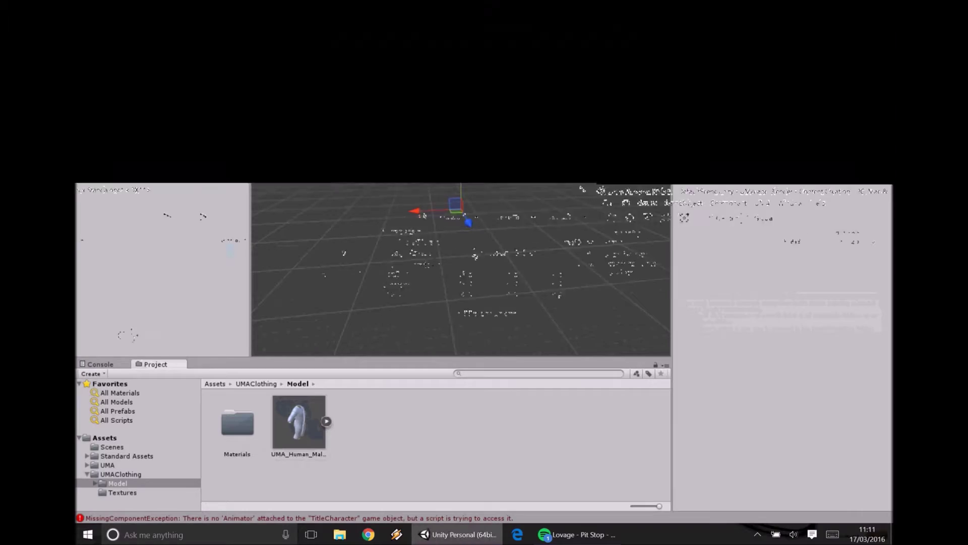
{"action": "type", "text": "b"}
{"action": "type", "text": "Slotli"}
{"action": "key", "text": "Return"}
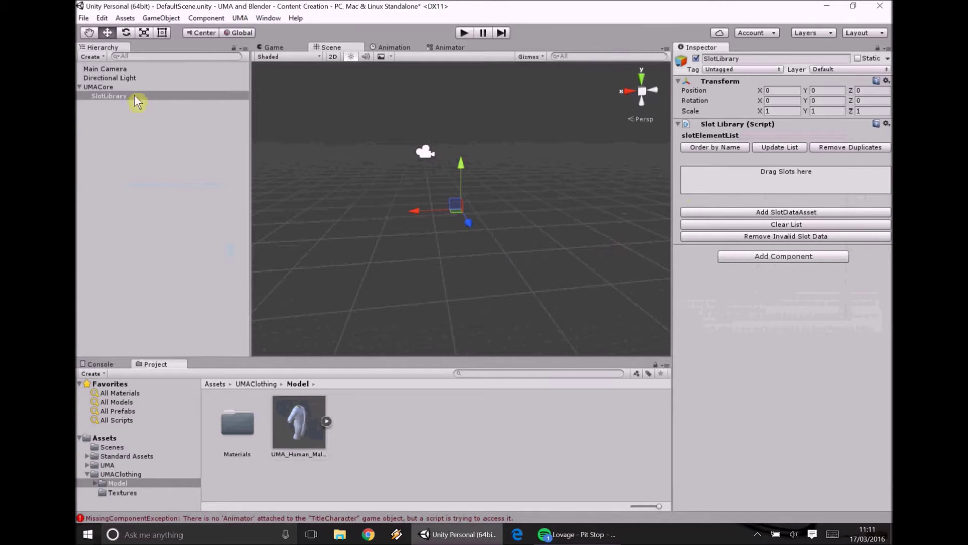
Add an empty child object named OverlayLibrary under UMACore and attach the Overlay Library component to it
{"action": "left_click", "coordinate": [109, 86]}
{"action": "right_click", "coordinate": [121, 87]}
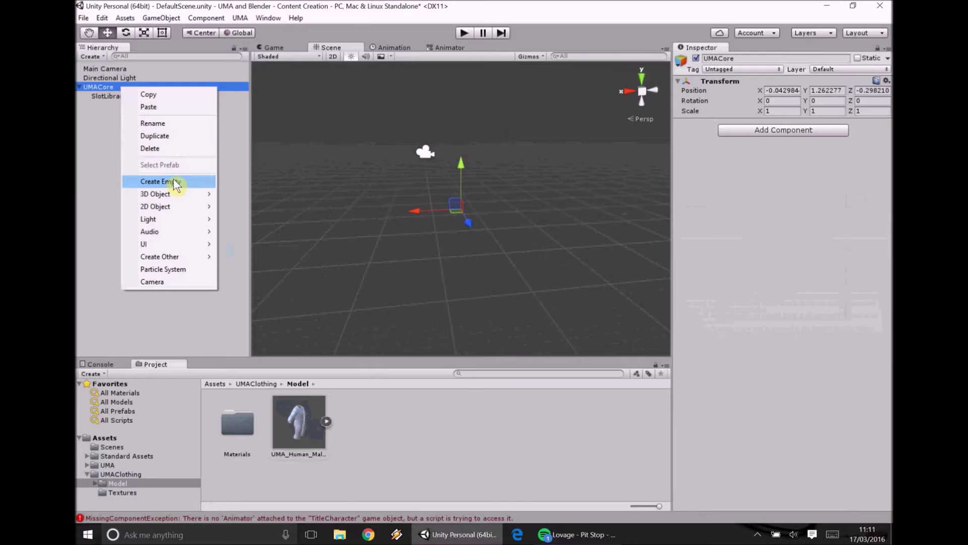
{"action": "left_click", "coordinate": [161, 181]}
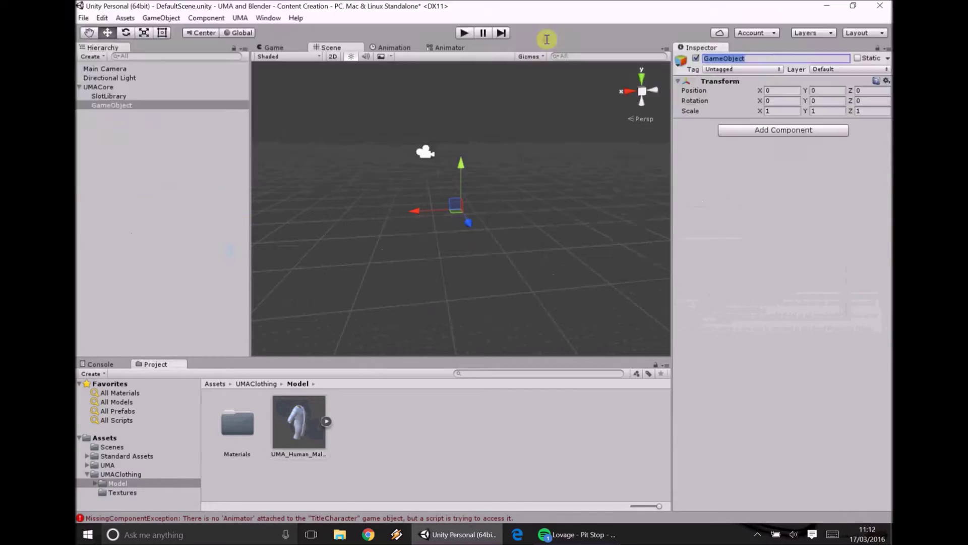
{"action": "type", "text": "Ov"}
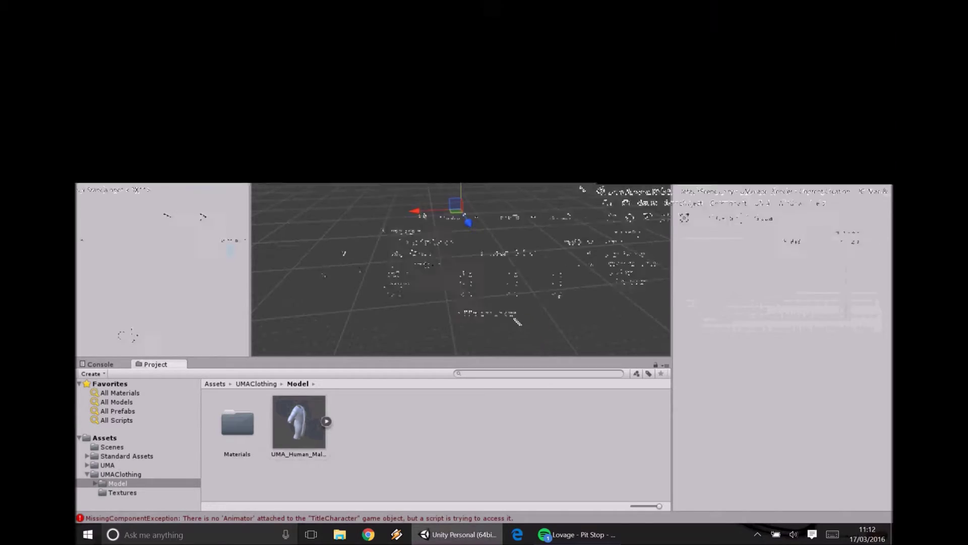
{"action": "type", "text": "Overl"}
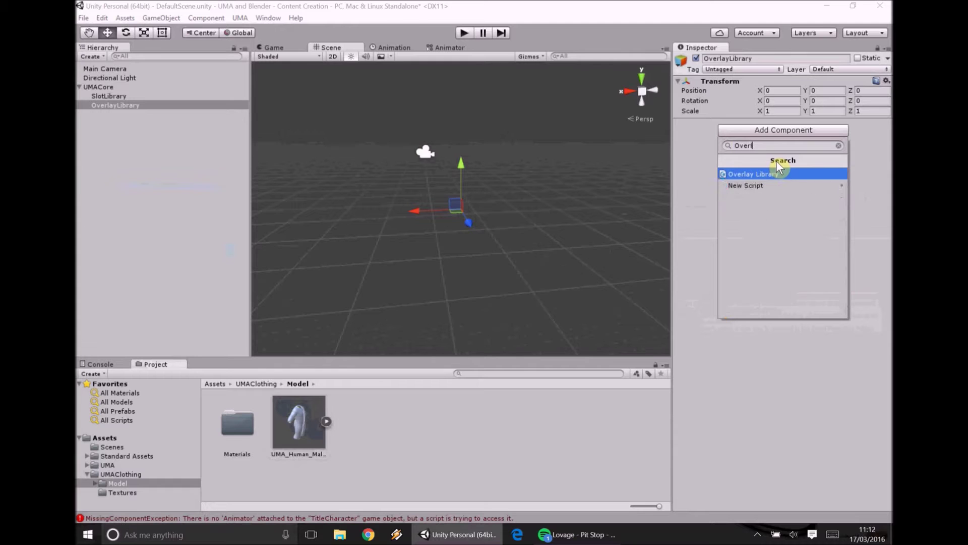
{"action": "left_click", "coordinate": [781, 174]}
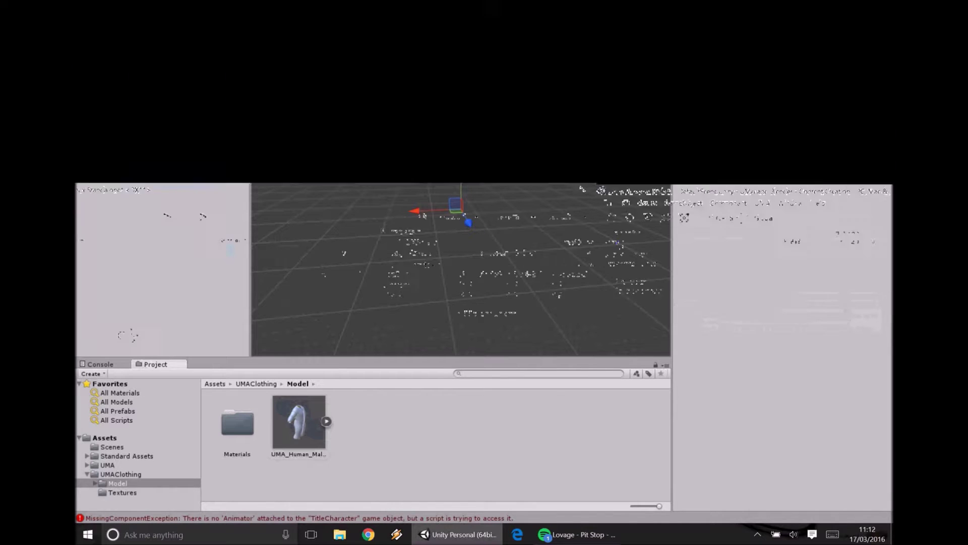
Add an empty child object named RaceLibrary under UMACore and attach the Race Library component to it
{"action": "right_click", "coordinate": [108, 88]}
{"action": "left_click", "coordinate": [151, 182]}
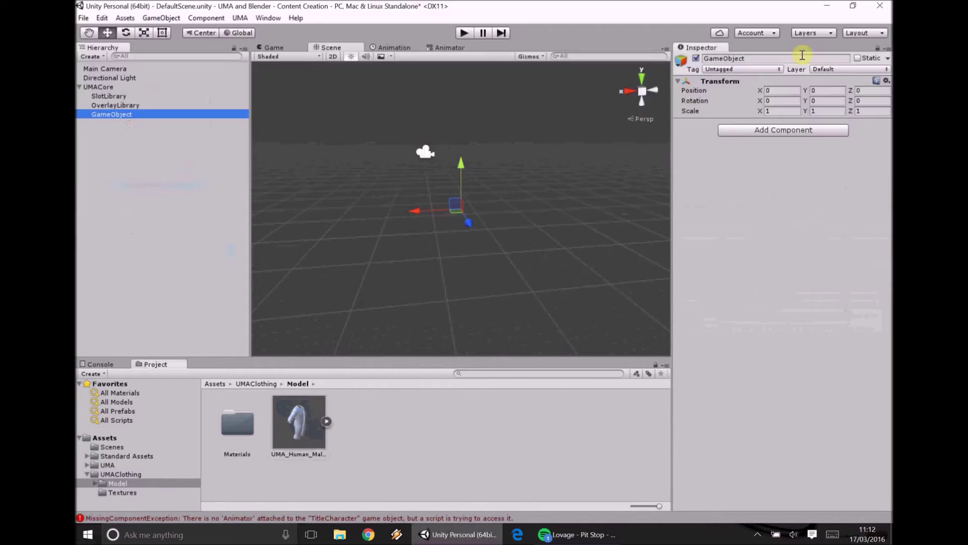
{"action": "type", "text": "Race"}
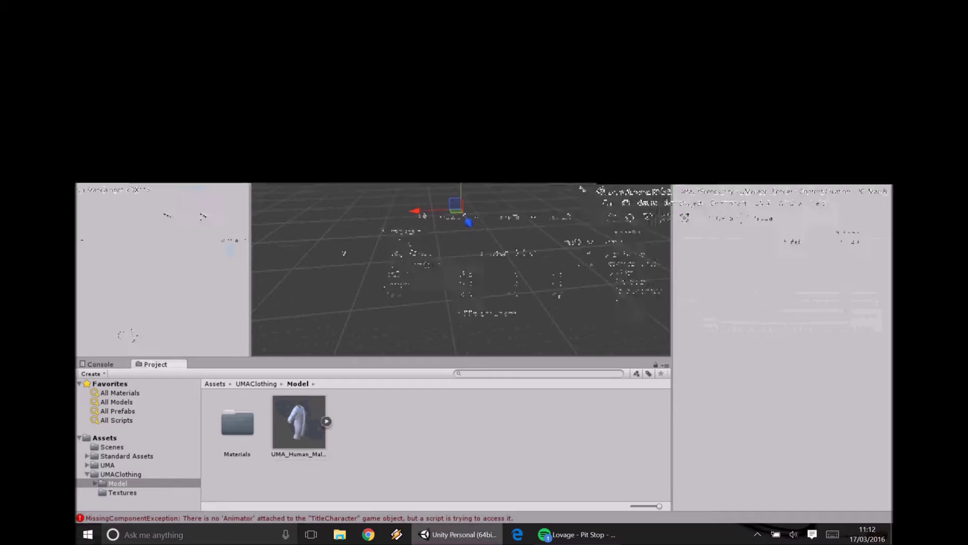
{"action": "type", "text": "Lib"}
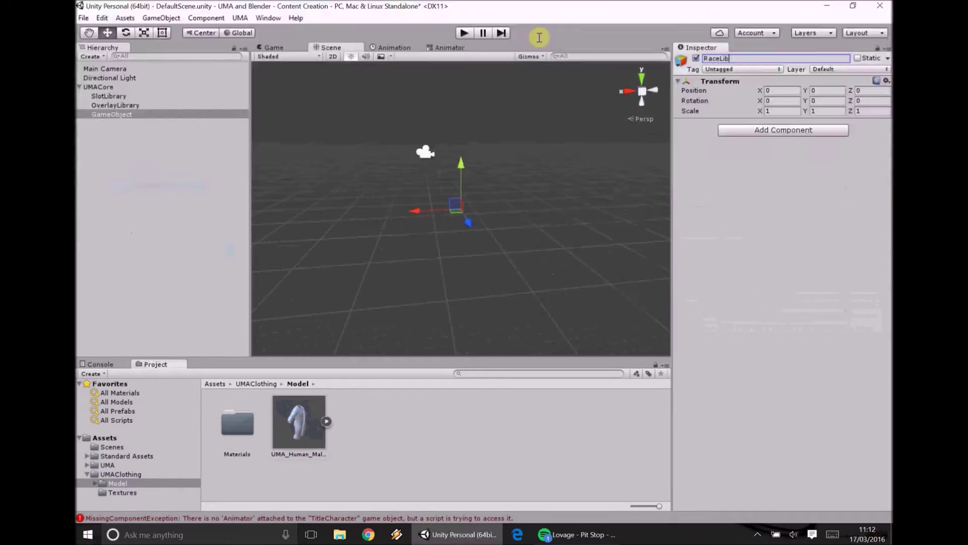
{"action": "type", "text": "rary"}
{"action": "left_click", "coordinate": [784, 130]}
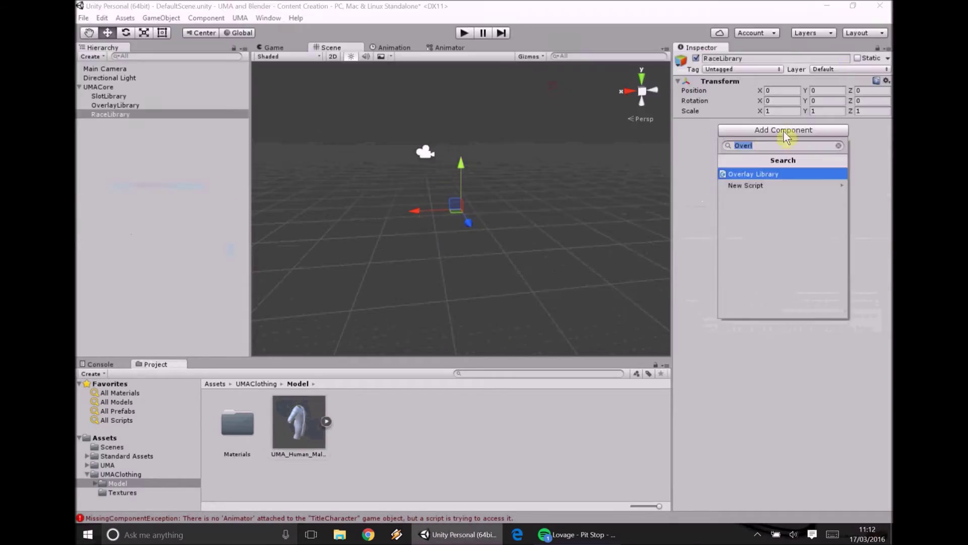
{"action": "type", "text": "Race"}
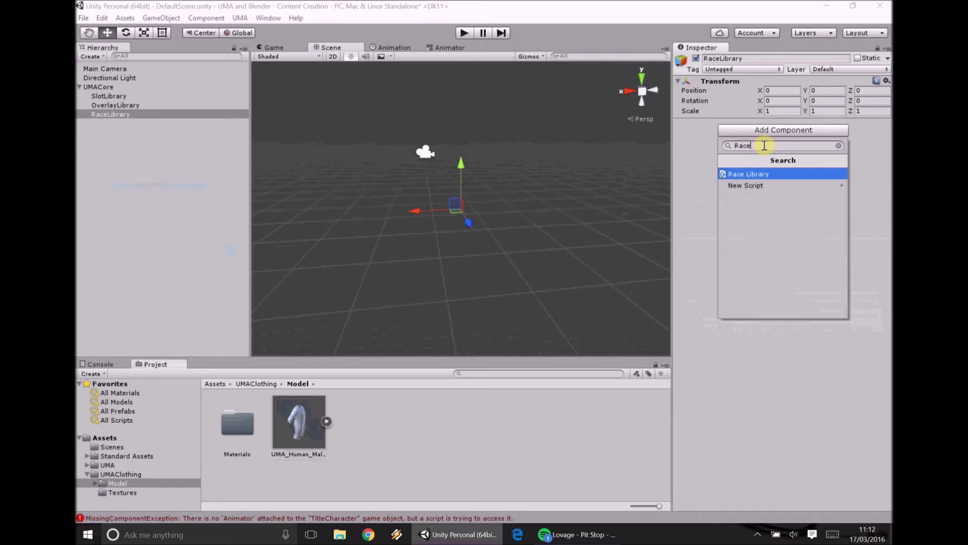
{"action": "key", "text": "Return"}
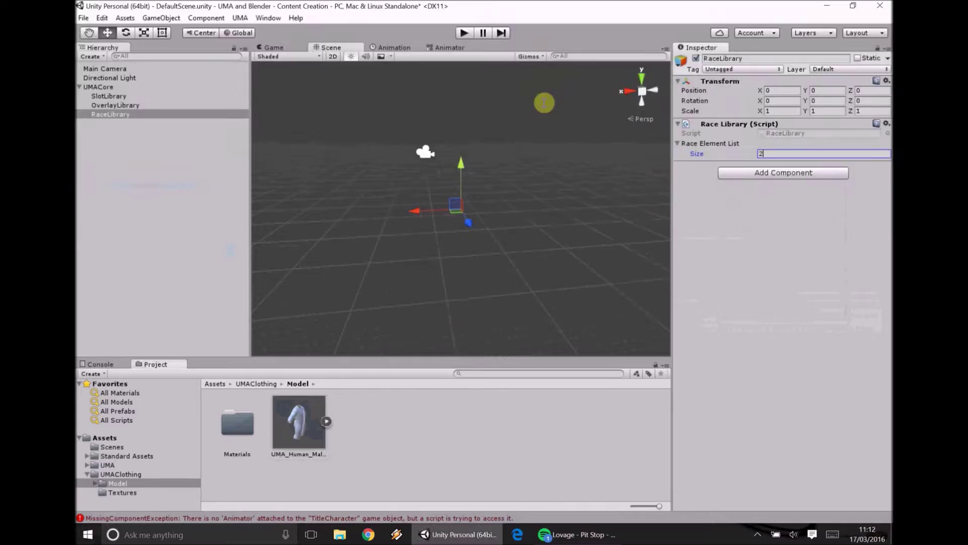
Fill the two-entry race element list with Human Male as Element 0 and Human Female as Element 1
{"action": "left_click", "coordinate": [888, 164]}
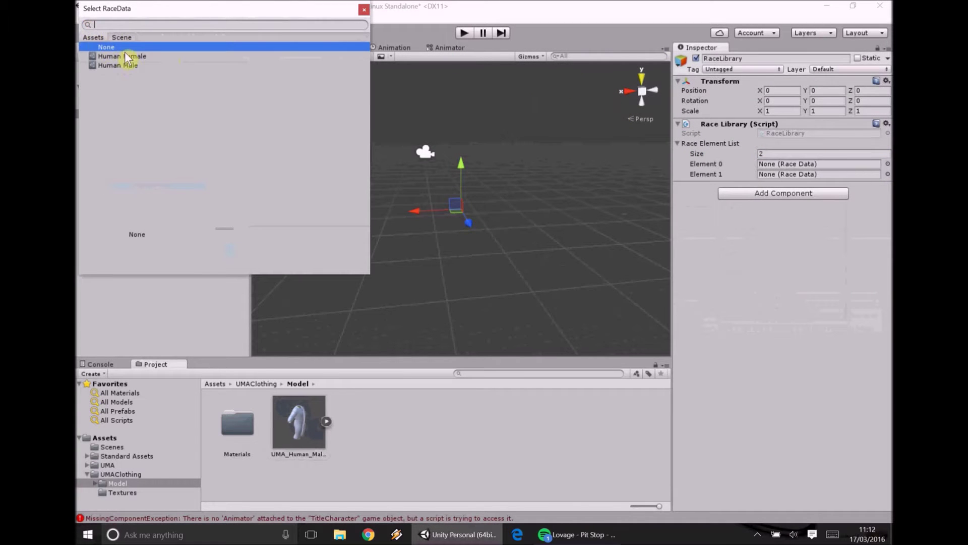
{"action": "double_click", "coordinate": [118, 65]}
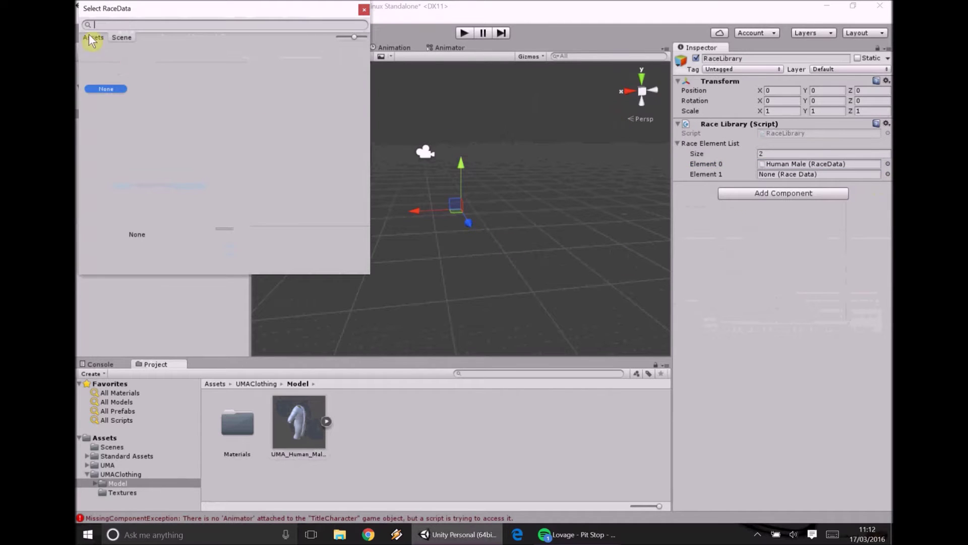
{"action": "double_click", "coordinate": [121, 57]}
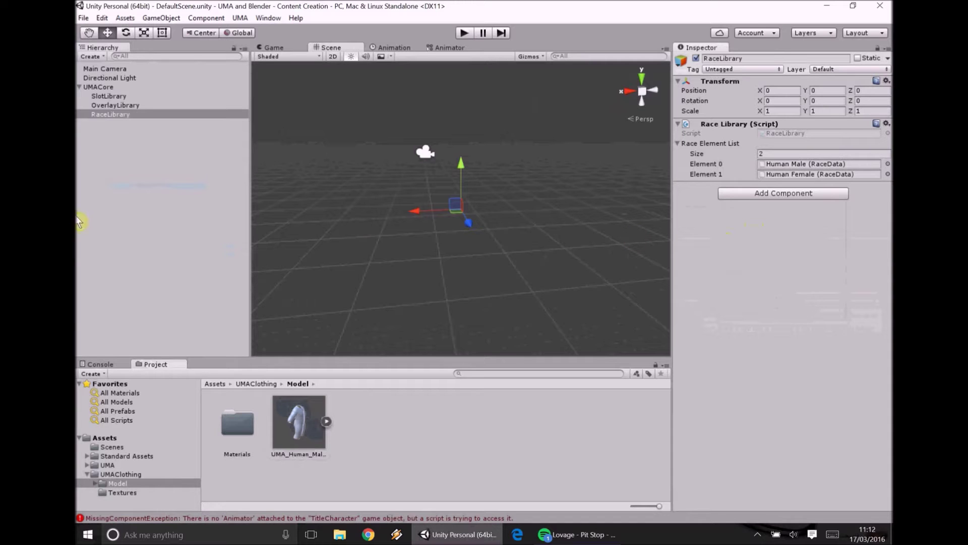
Add an empty child object named UMAGenerator under UMACore and attach the UMA Generator component to it
{"action": "left_click", "coordinate": [101, 87]}
{"action": "left_click", "coordinate": [95, 57]}
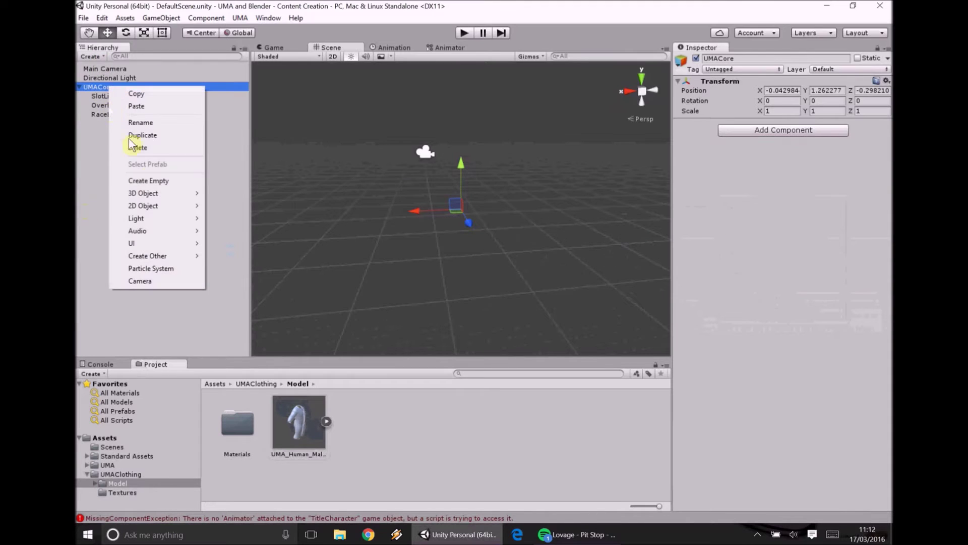
{"action": "left_click", "coordinate": [147, 180]}
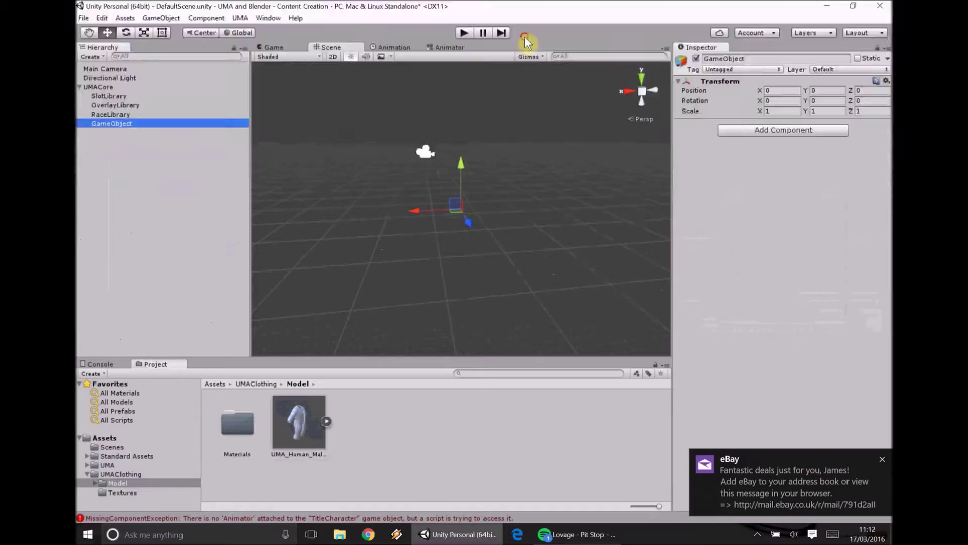
{"action": "left_click", "coordinate": [883, 459]}
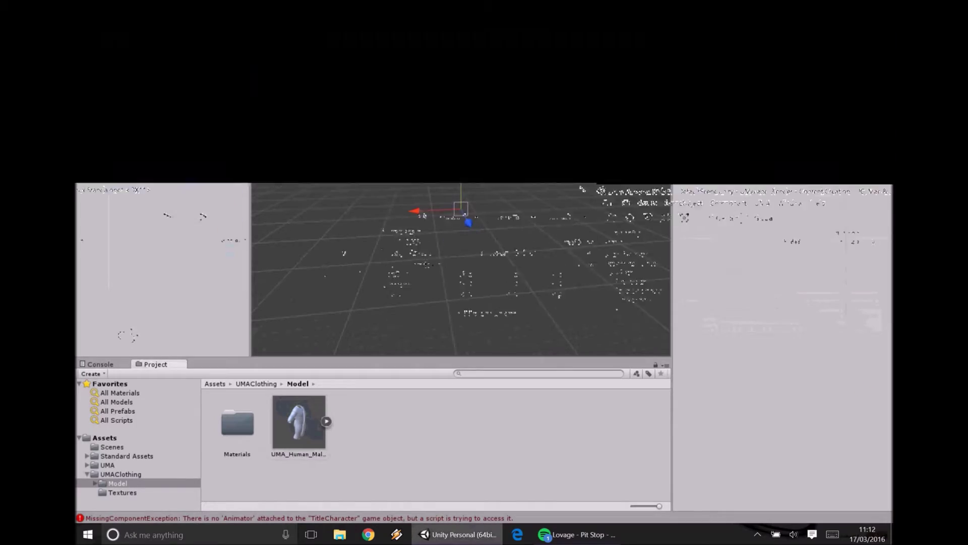
{"action": "type", "text": "ator"}
{"action": "key", "text": "Return"}
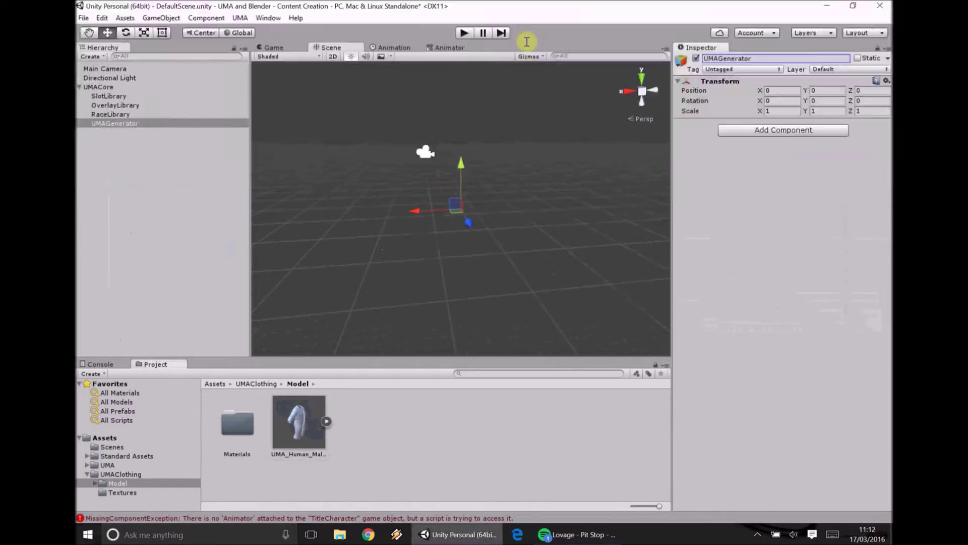
{"action": "left_click", "coordinate": [784, 130]}
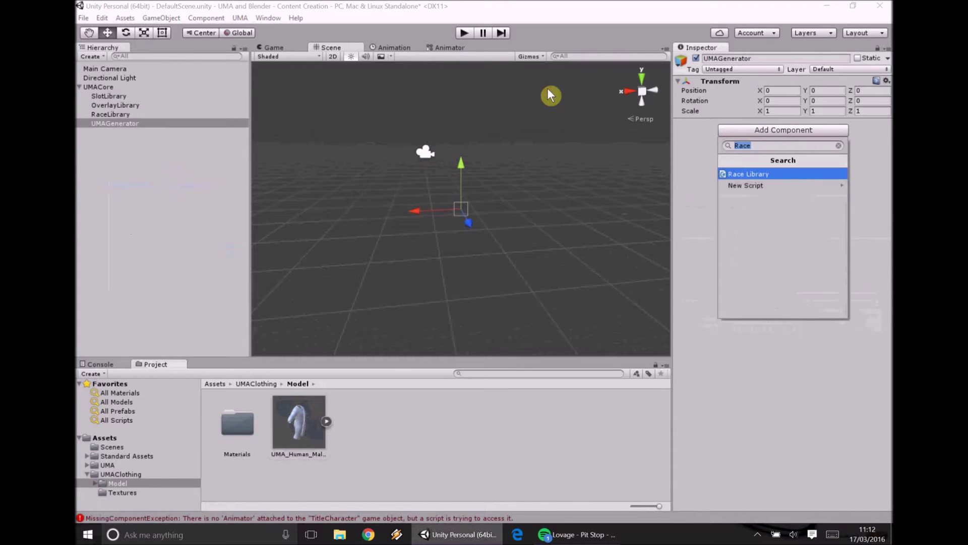
{"action": "type", "text": "UMAGenerator"}
{"action": "key", "text": "Return"}
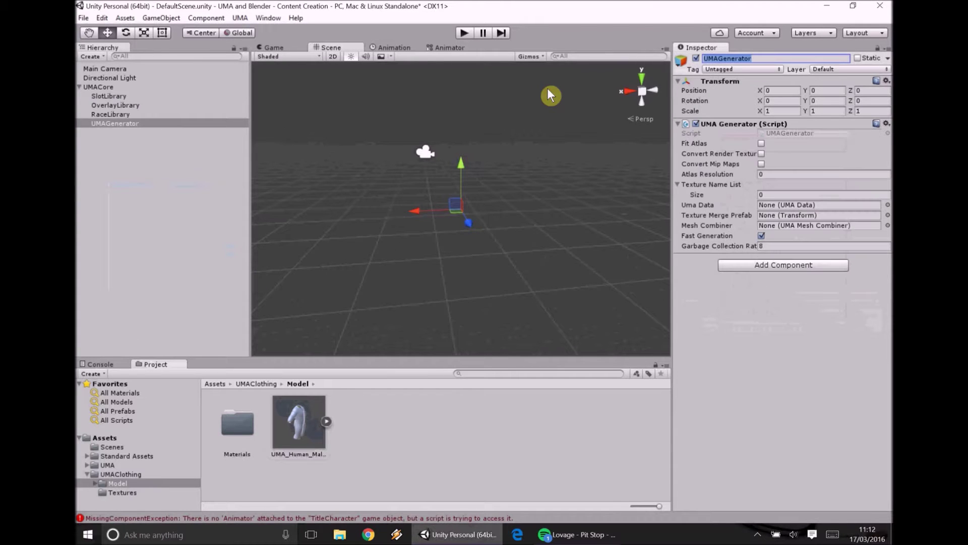
Configure the UMA Generator with Fit Atlas enabled, an atlas resolution of 2048 and a texture name list size of 2
{"action": "left_click", "coordinate": [762, 144]}
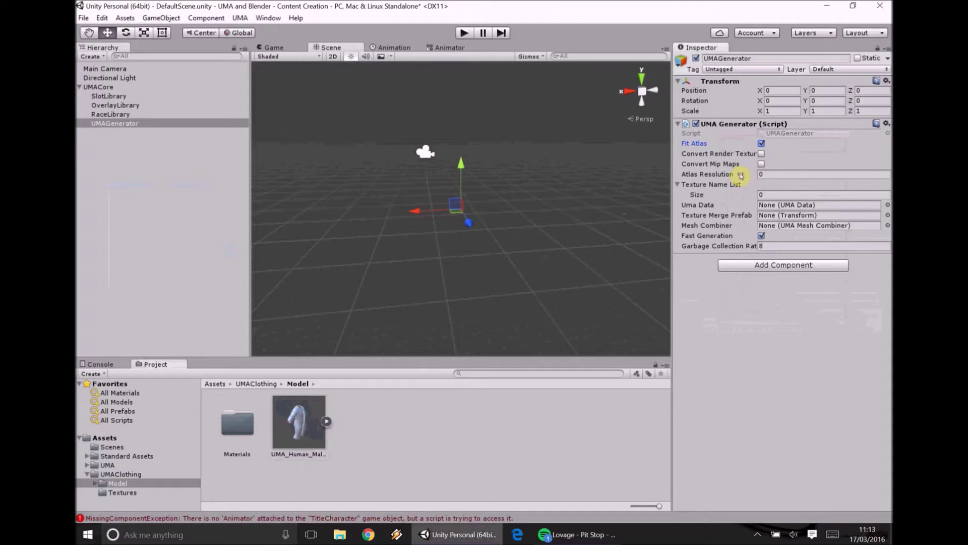
{"action": "left_click", "coordinate": [776, 175]}
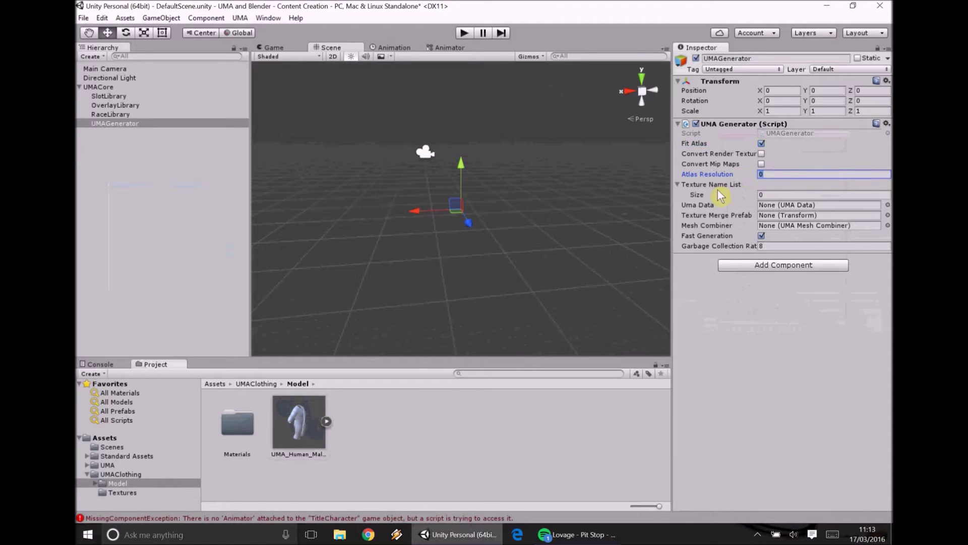
{"action": "type", "text": "2048"}
{"action": "left_click", "coordinate": [783, 194]}
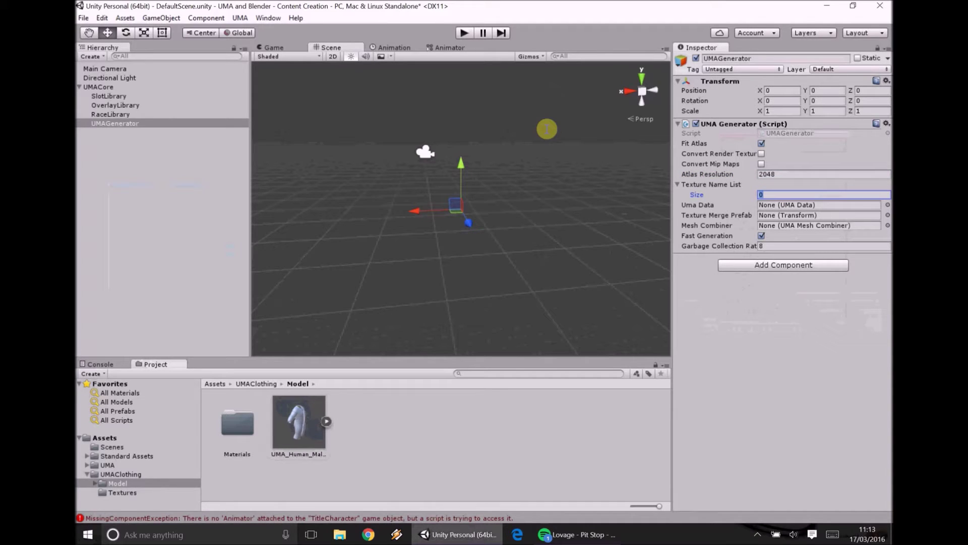
{"action": "type", "text": "2"}
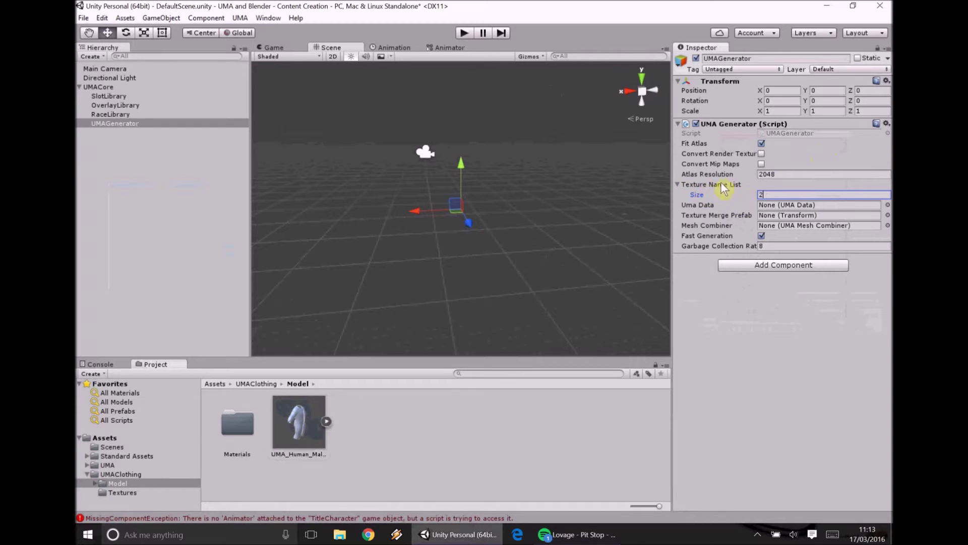
Fill the UMA Generator's two-entry texture name list with _MainTex as Element 0 and _BumpTex as Element 1
{"action": "key", "text": "Return"}
{"action": "left_click", "coordinate": [848, 207]}
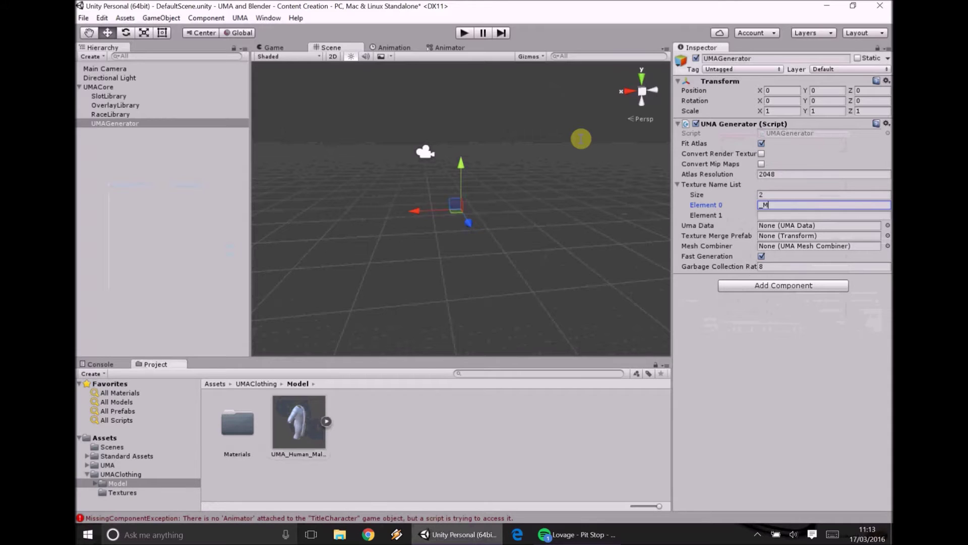
{"action": "type", "text": "ainTex"}
{"action": "left_click", "coordinate": [809, 214]}
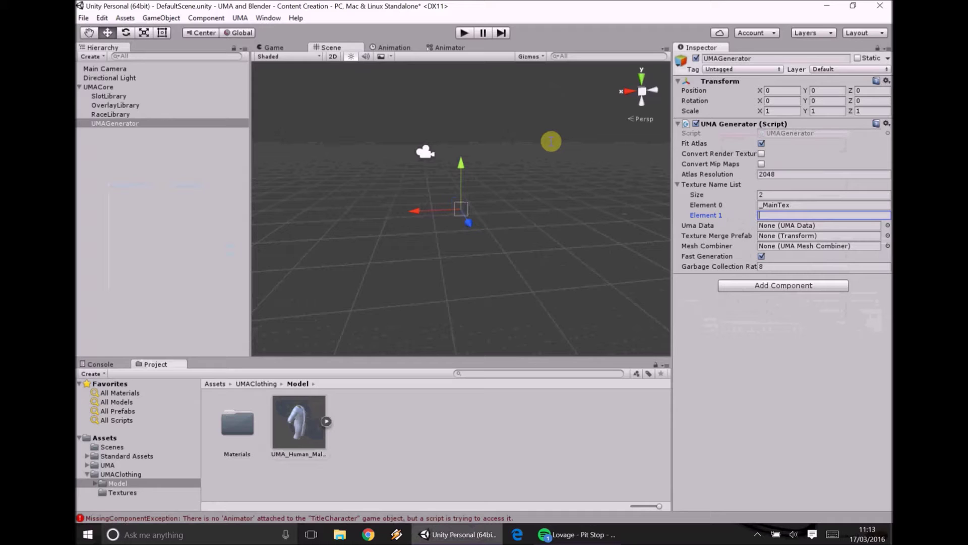
{"action": "type", "text": "_BumpTex"}
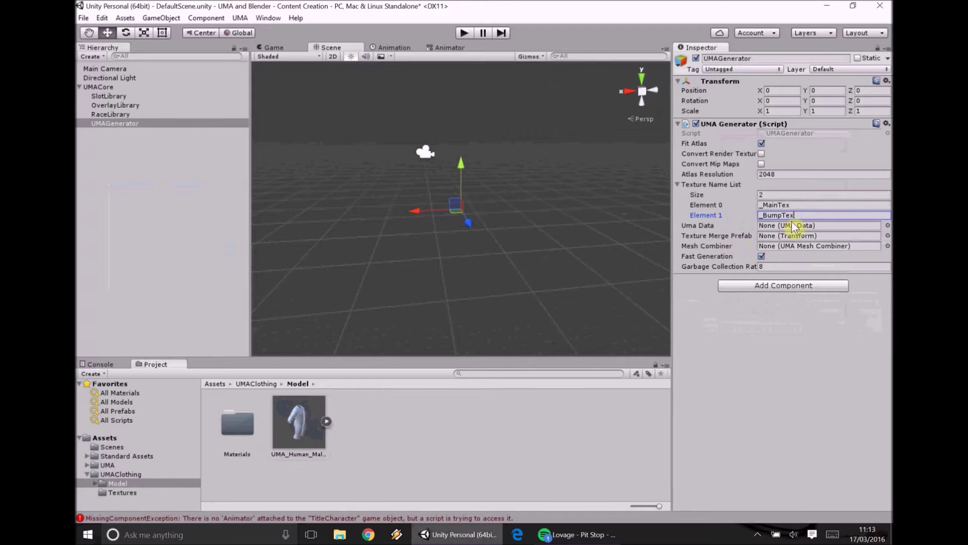
{"action": "key", "text": "shift+Tab"}
{"action": "key", "text": "Tab"}
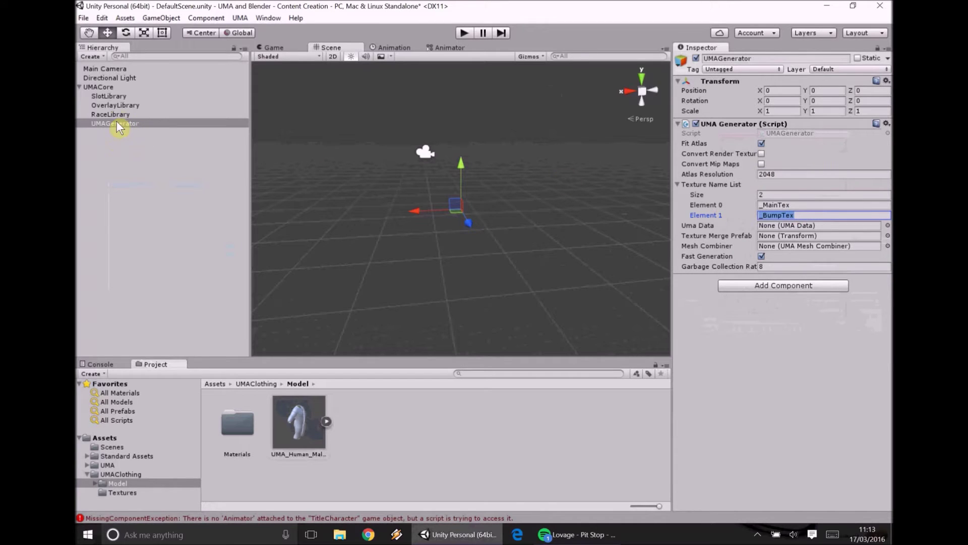
Add an empty child object named UMADefaultMeshCombiner under UMACore
{"action": "right_click", "coordinate": [116, 87]}
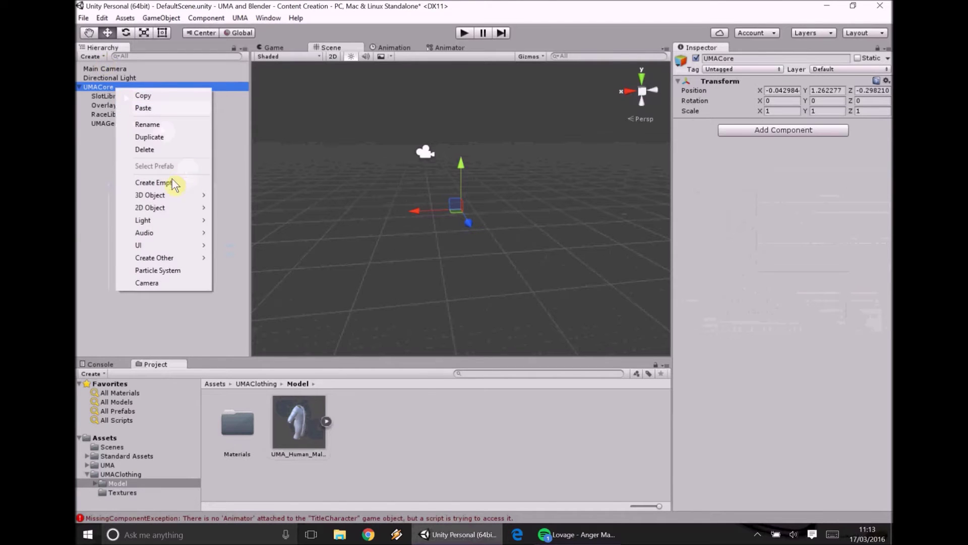
{"action": "left_click", "coordinate": [151, 183]}
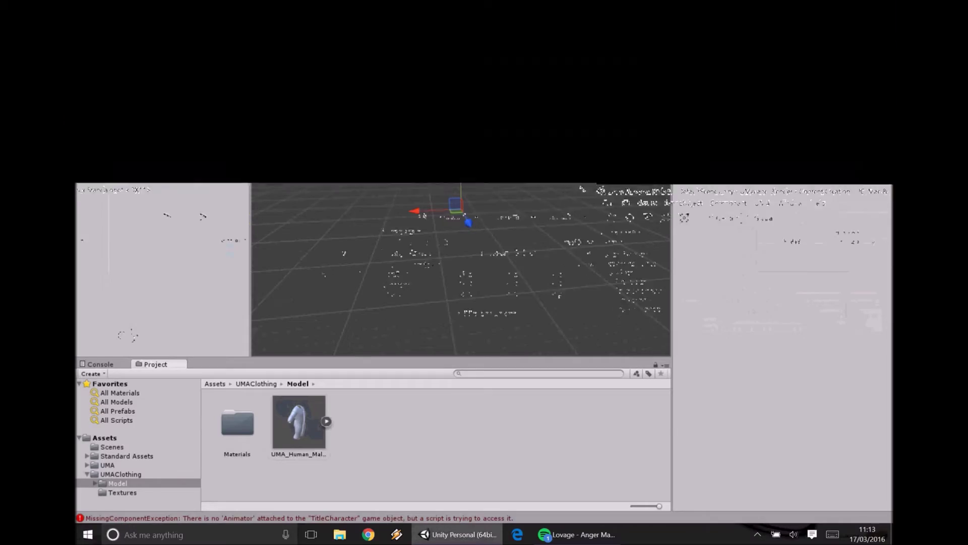
{"action": "type", "text": "UM"}
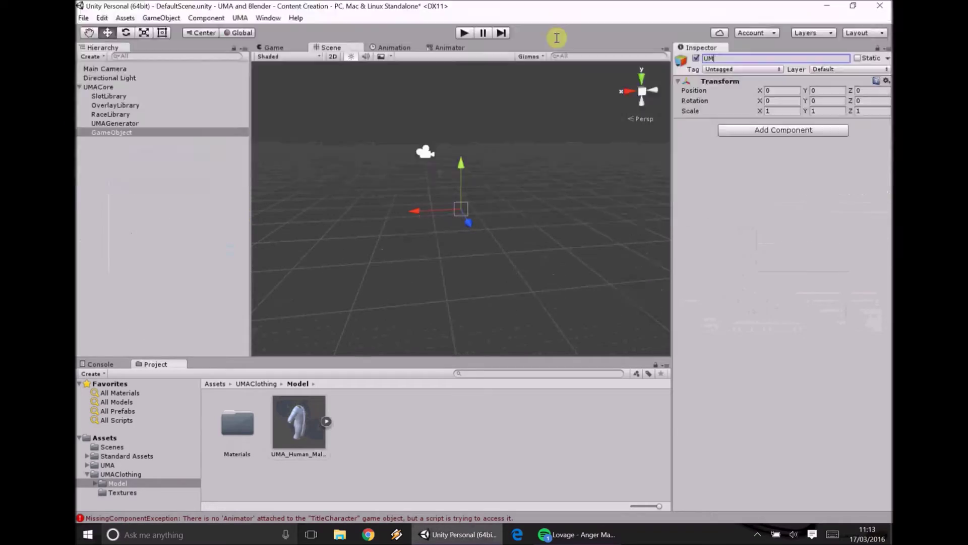
{"action": "type", "text": "ADefaultMeshCo"}
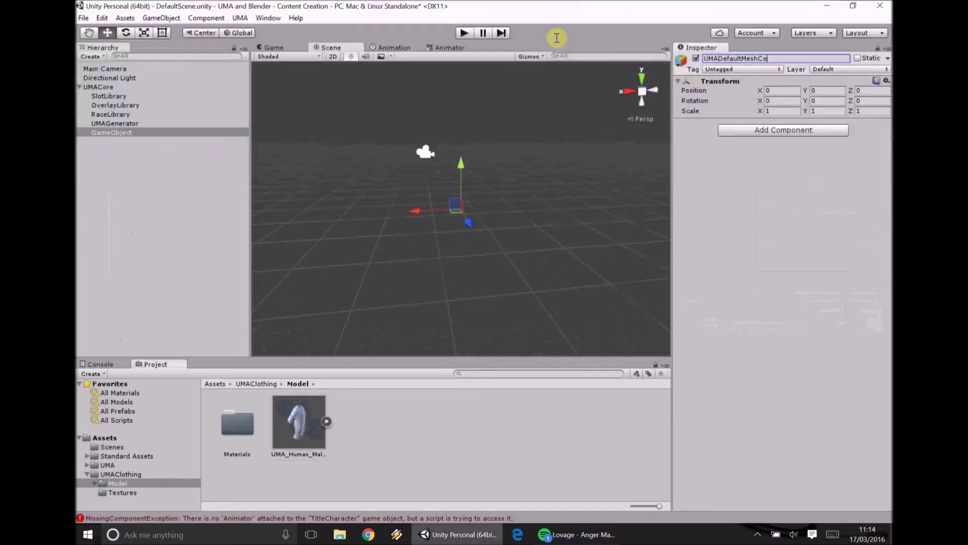
{"action": "type", "text": "mbiner"}
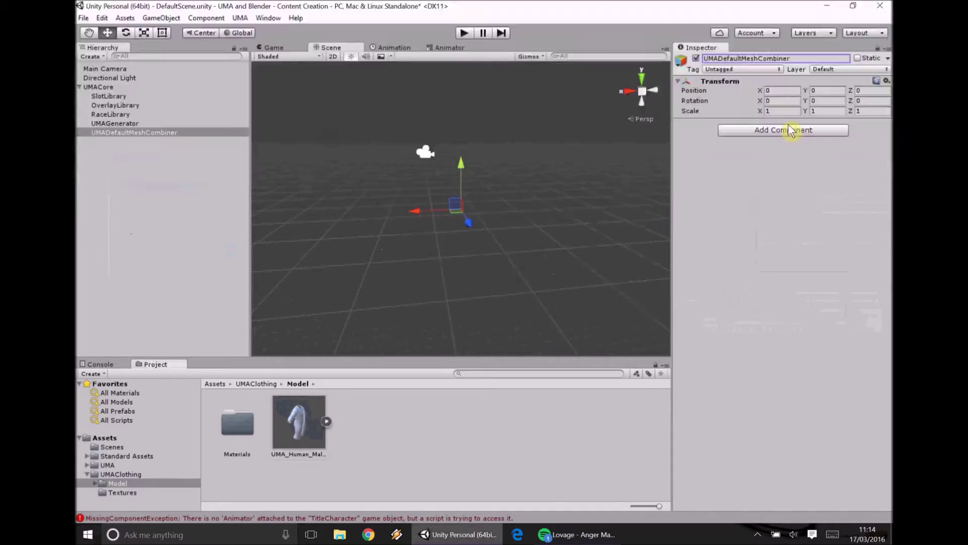
Find the UMA default mesh combiner script by searching for "Combiner" and attach it to the UMADefaultMeshCombiner object
{"action": "left_click", "coordinate": [790, 131]}
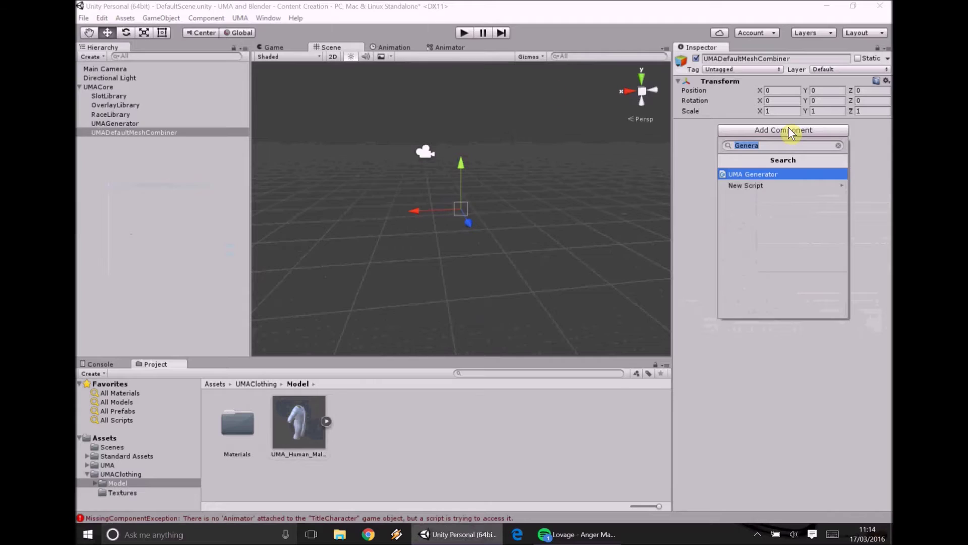
{"action": "key", "text": "BackSpace"}
{"action": "type", "text": "Combiner"}
{"action": "key", "text": "Return"}
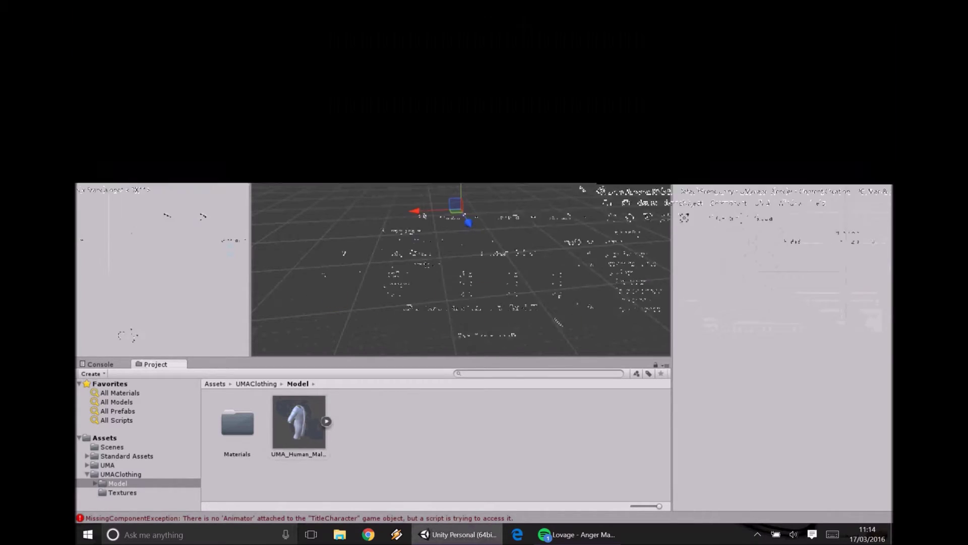
Add an empty child object named UMAContext under UMACore and attach the UMA Context component to it
{"action": "right_click", "coordinate": [107, 87]}
{"action": "type", "text": "context"}
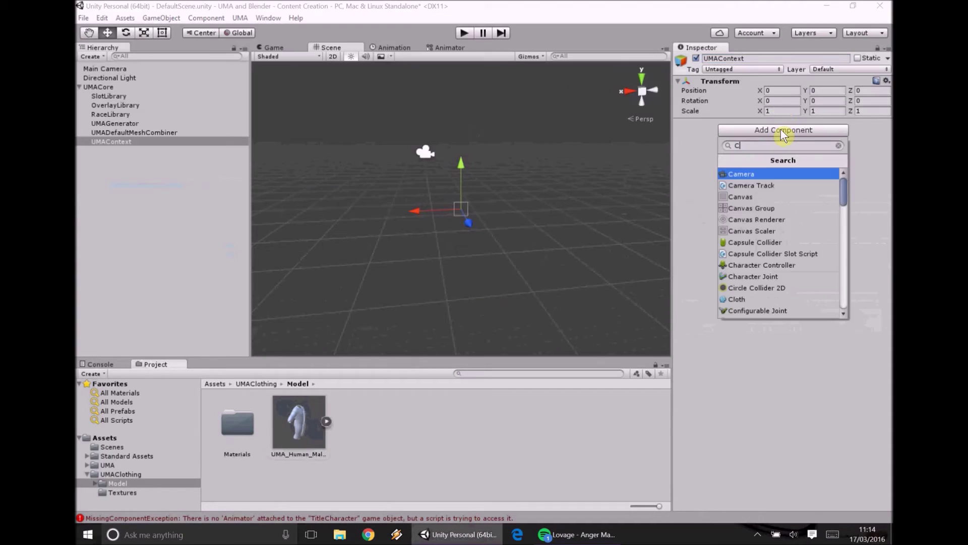
{"action": "key", "text": "Return"}
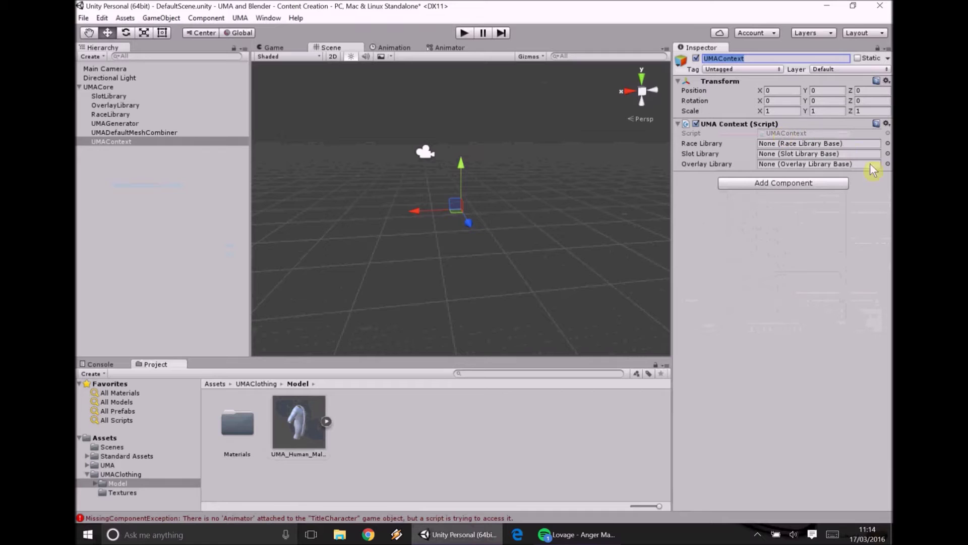
Assign the scene's RaceLibrary, SlotLibrary and OverlayLibrary to the matching references of the UMA Context component
{"action": "left_click", "coordinate": [888, 143]}
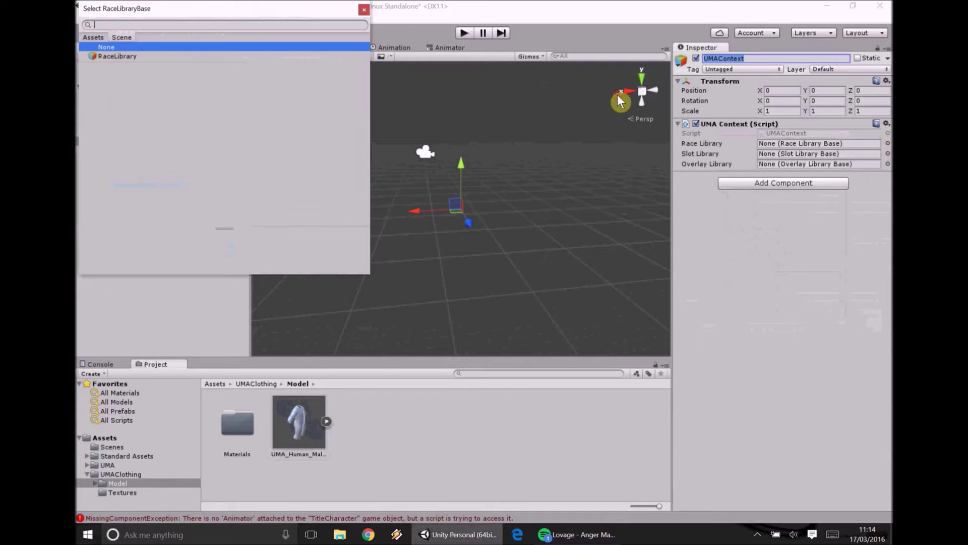
{"action": "double_click", "coordinate": [99, 50]}
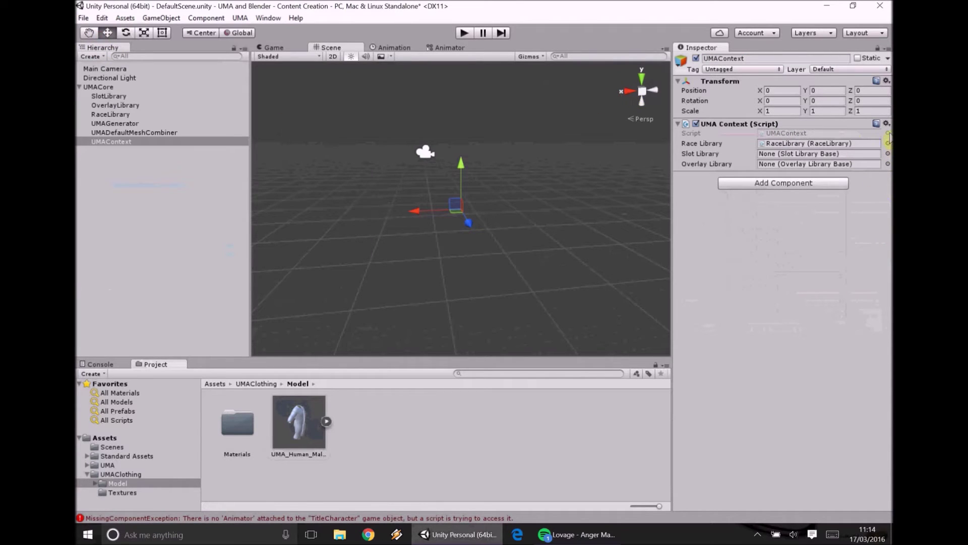
{"action": "left_click", "coordinate": [887, 154]}
{"action": "double_click", "coordinate": [101, 51]}
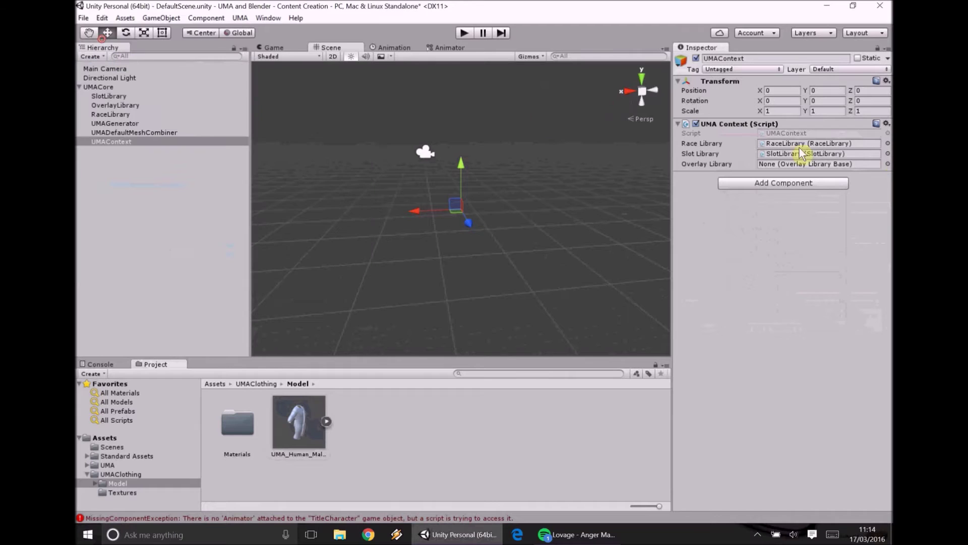
{"action": "left_click", "coordinate": [888, 164]}
{"action": "left_click", "coordinate": [167, 56]}
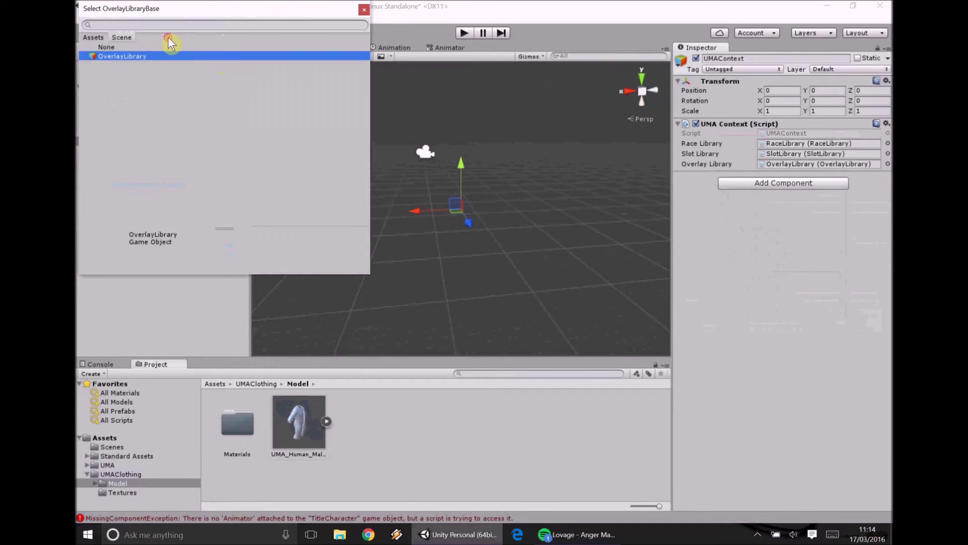
{"action": "left_click", "coordinate": [168, 37]}
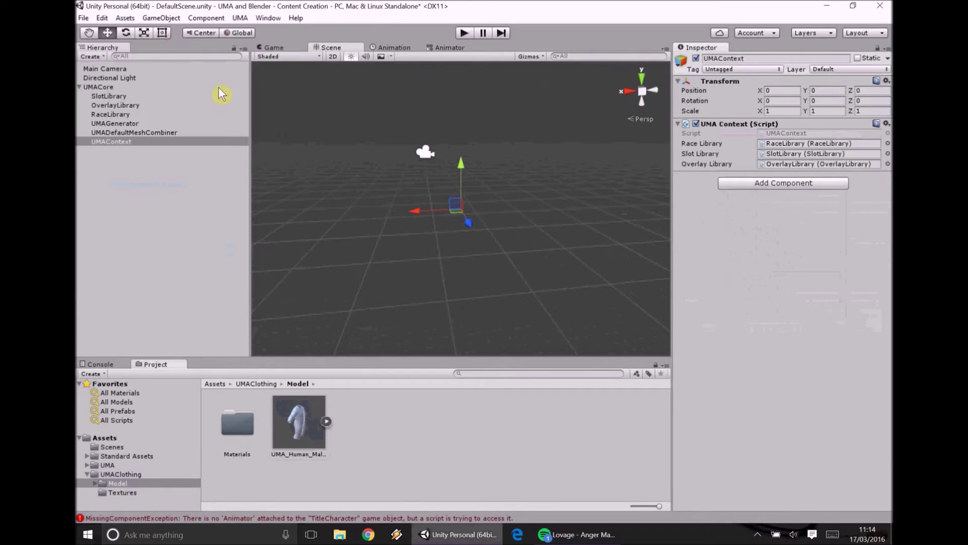
On UMAGenerator, assign the TextureMerge prefab as Texture Merge Prefab and the UMADefaultMeshCombiner object as Mesh Combiner
{"action": "left_click", "coordinate": [143, 124]}
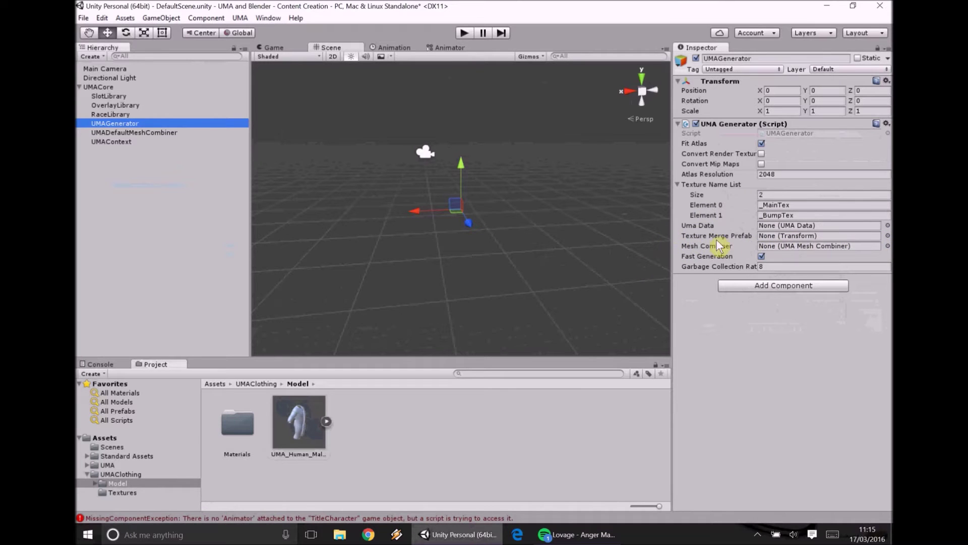
{"action": "left_click", "coordinate": [517, 373]}
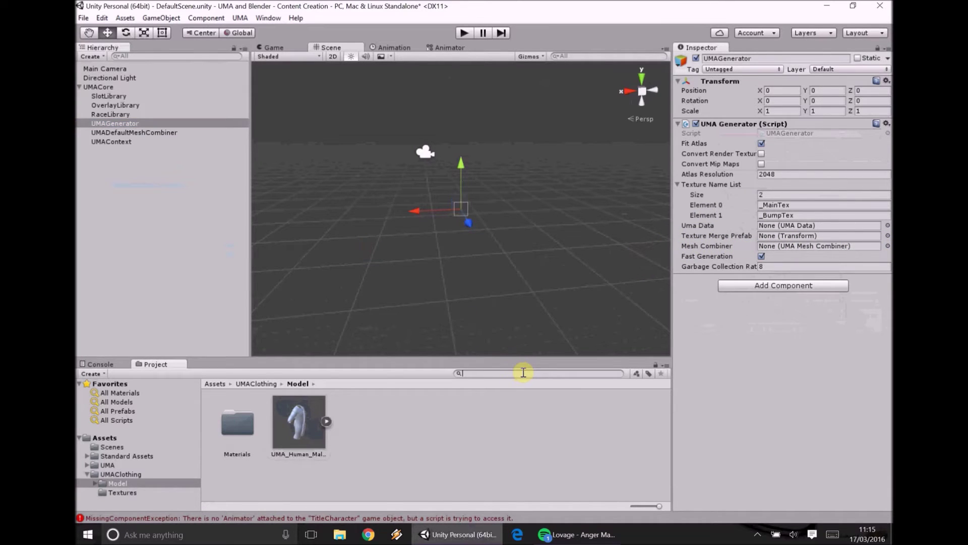
{"action": "type", "text": "TextureMer"}
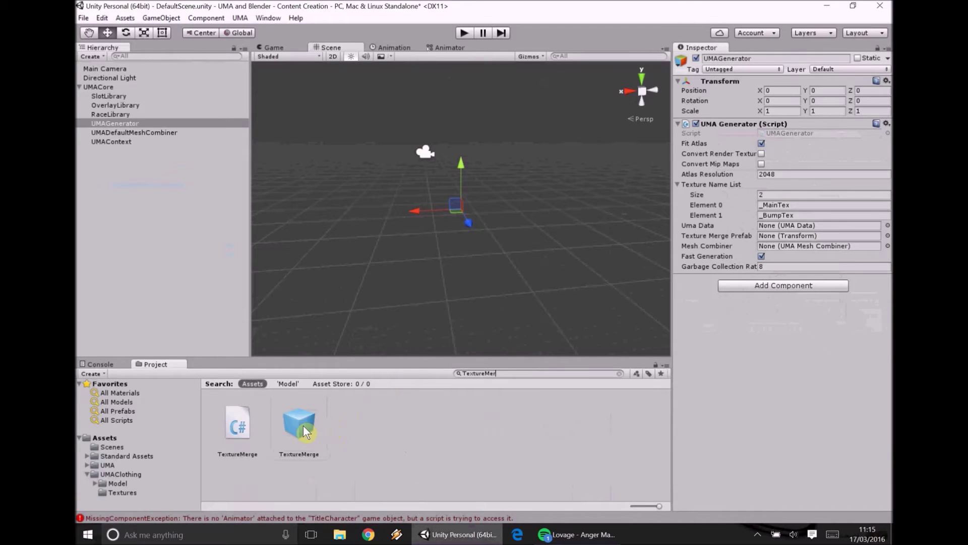
{"action": "left_click_drag", "start_coordinate": [304, 425], "coordinate": [846, 237]}
{"action": "left_click_drag", "start_coordinate": [151, 131], "coordinate": [844, 248]}
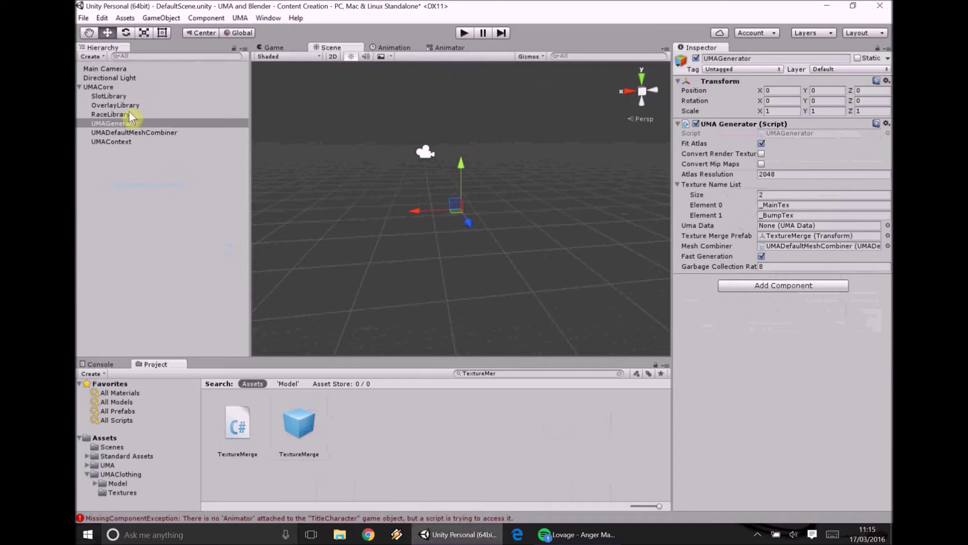
Collapse UMACore and create an empty top-level object named UMACharGen in the scene
{"action": "left_click", "coordinate": [101, 88]}
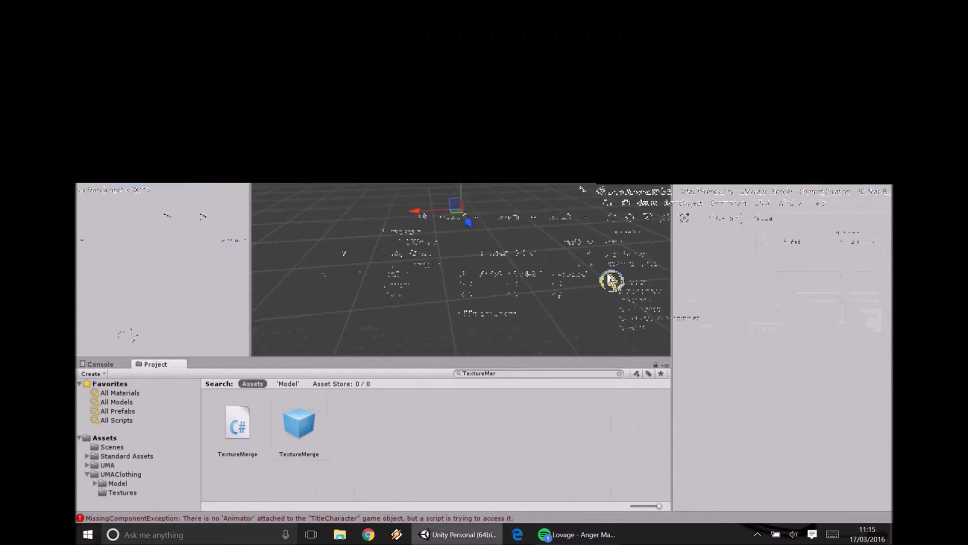
{"action": "left_click", "coordinate": [80, 87]}
{"action": "right_click", "coordinate": [120, 127]}
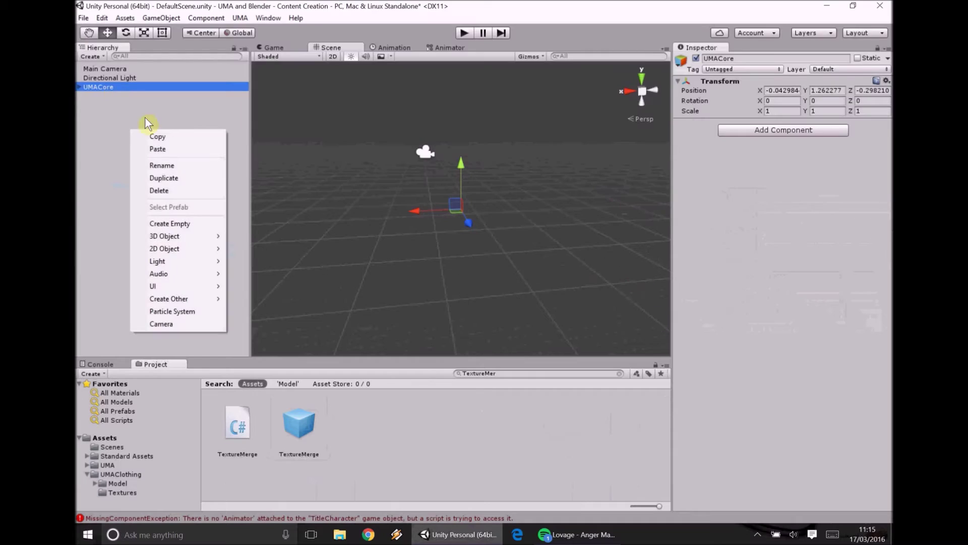
{"action": "left_click", "coordinate": [190, 222]}
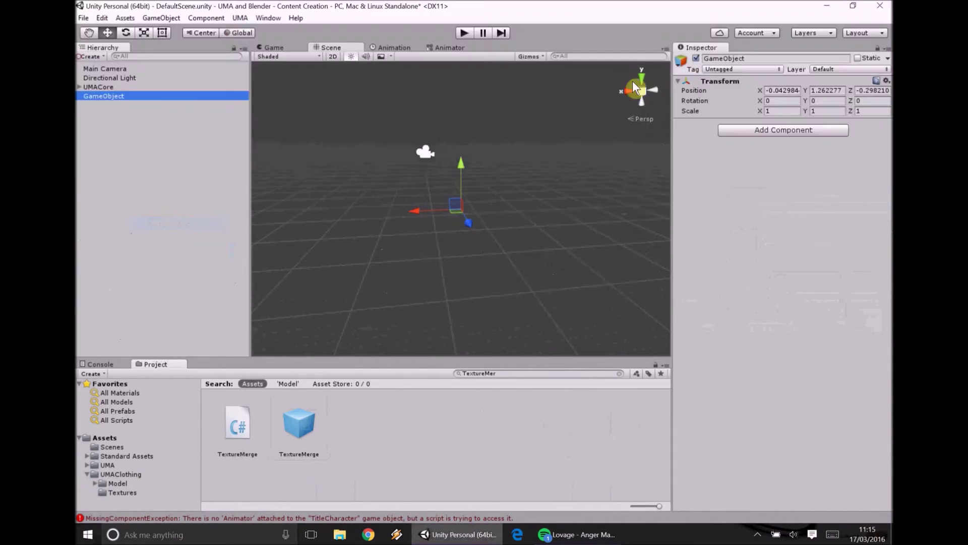
{"action": "left_click", "coordinate": [781, 58]}
{"action": "type", "text": "UMACharGe"}
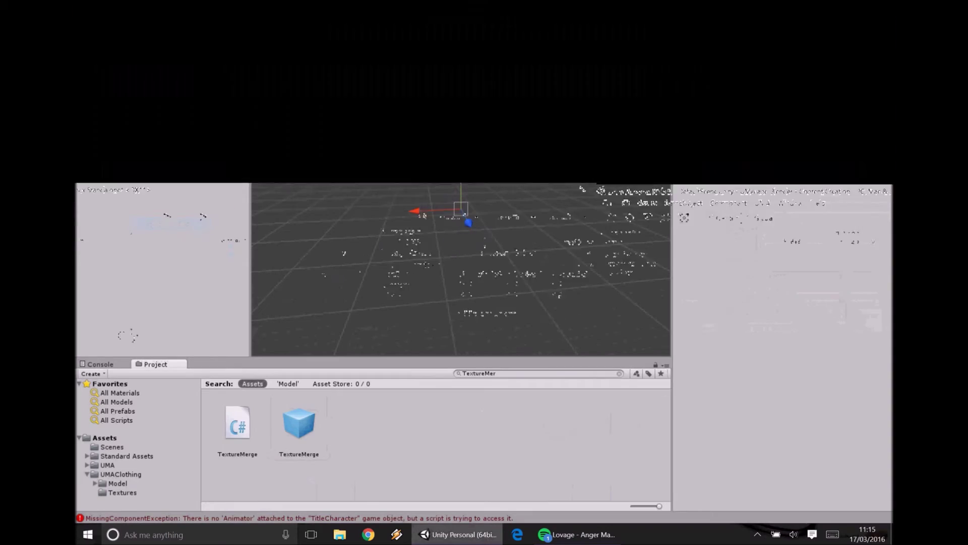
{"action": "type", "text": "n"}
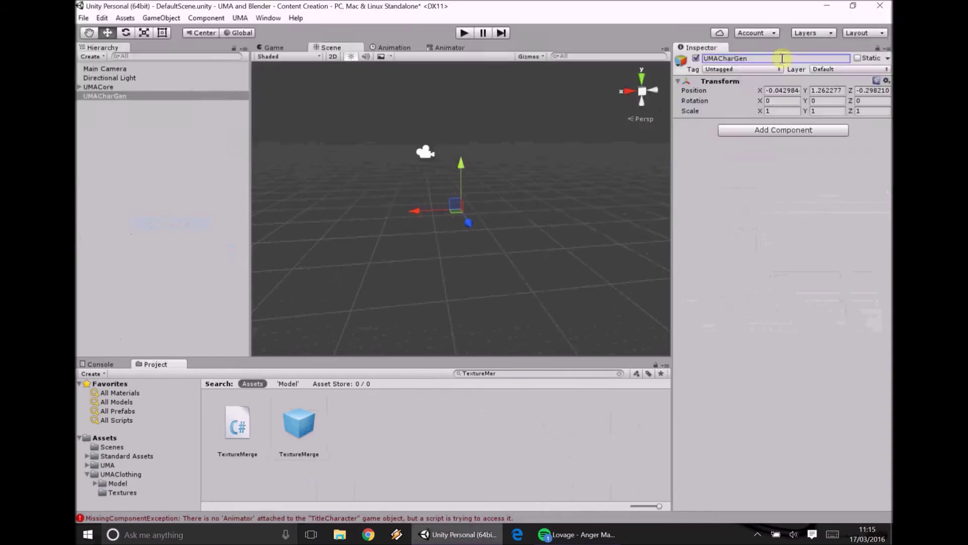
Attach the UMA Char Gen script to the UMACharGen object
{"action": "left_click", "coordinate": [784, 130]}
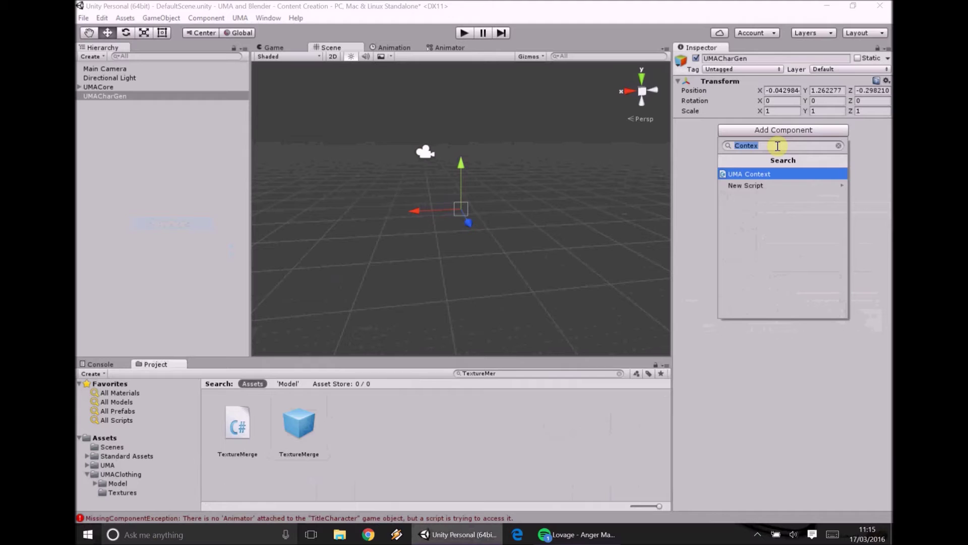
{"action": "type", "text": "Char"}
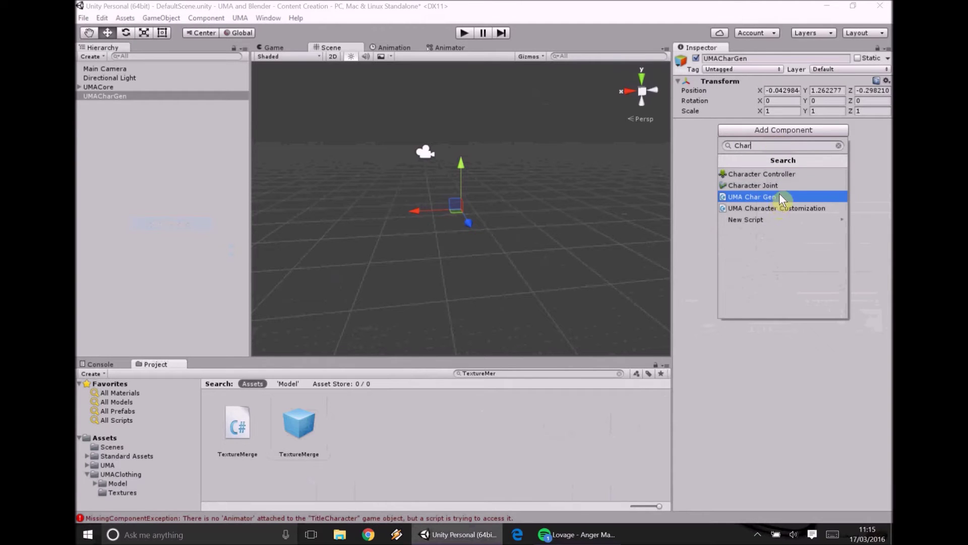
{"action": "left_click", "coordinate": [785, 197]}
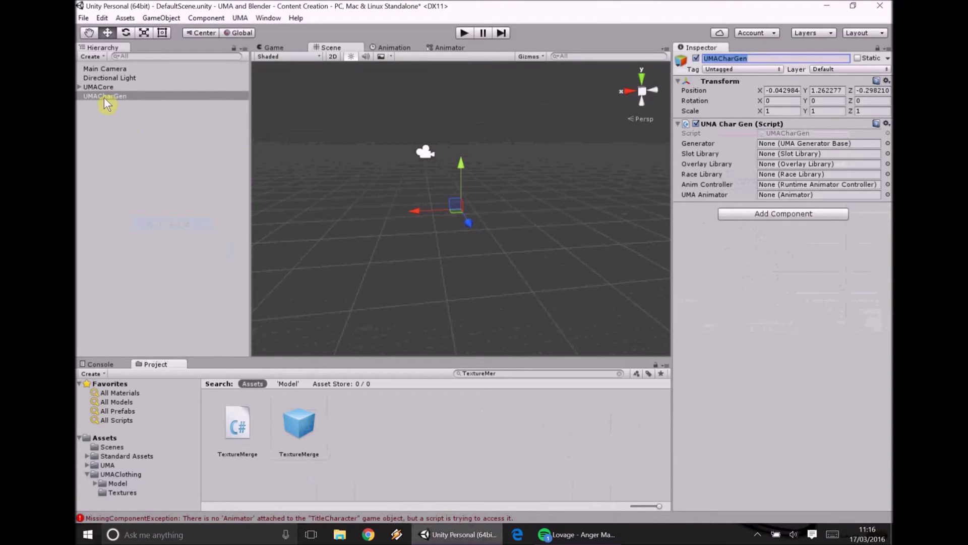
Assign the scene's UMAGenerator, SlotLibrary, OverlayLibrary and RaceLibrary to the matching references of the UMA Char Gen component
{"action": "left_click", "coordinate": [888, 144]}
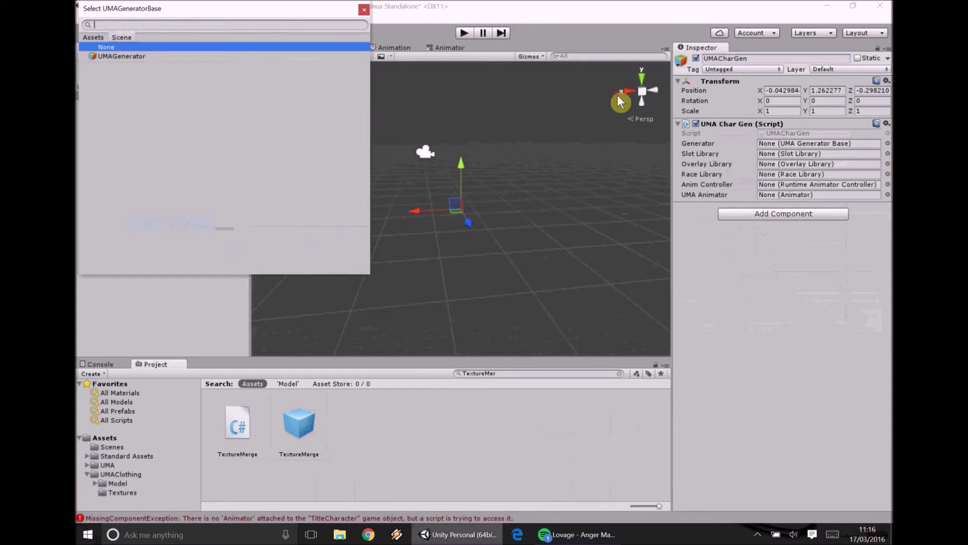
{"action": "double_click", "coordinate": [110, 58]}
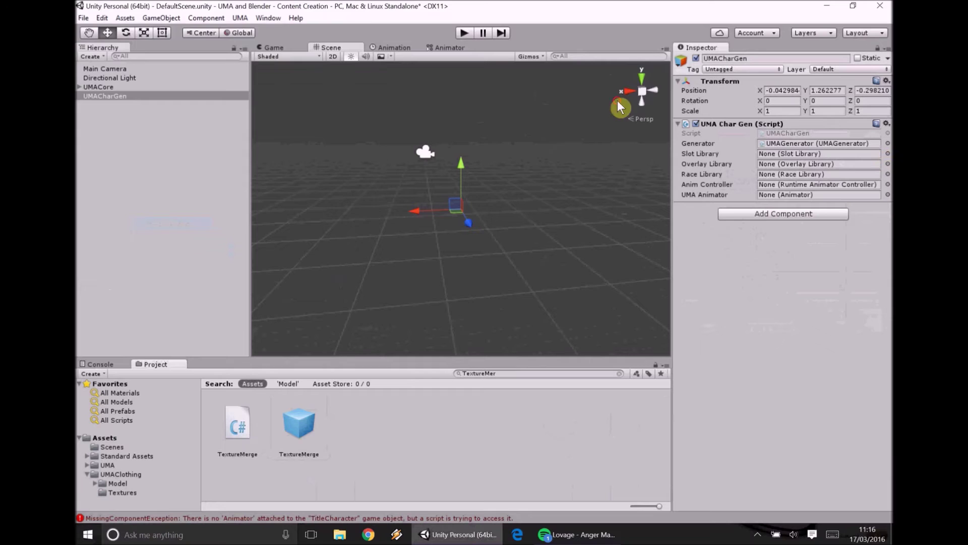
{"action": "left_click", "coordinate": [888, 153]}
{"action": "double_click", "coordinate": [211, 55]}
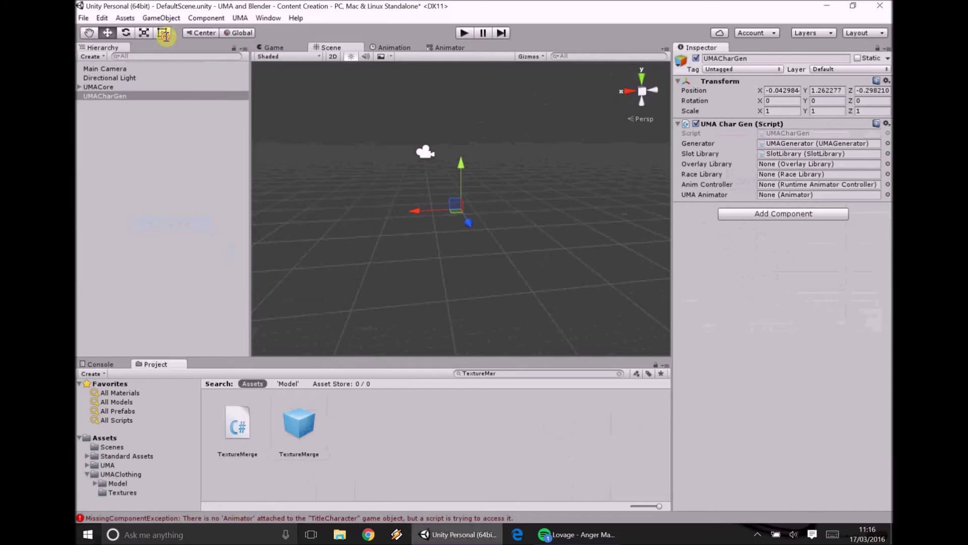
{"action": "left_click", "coordinate": [888, 164]}
{"action": "double_click", "coordinate": [126, 56]}
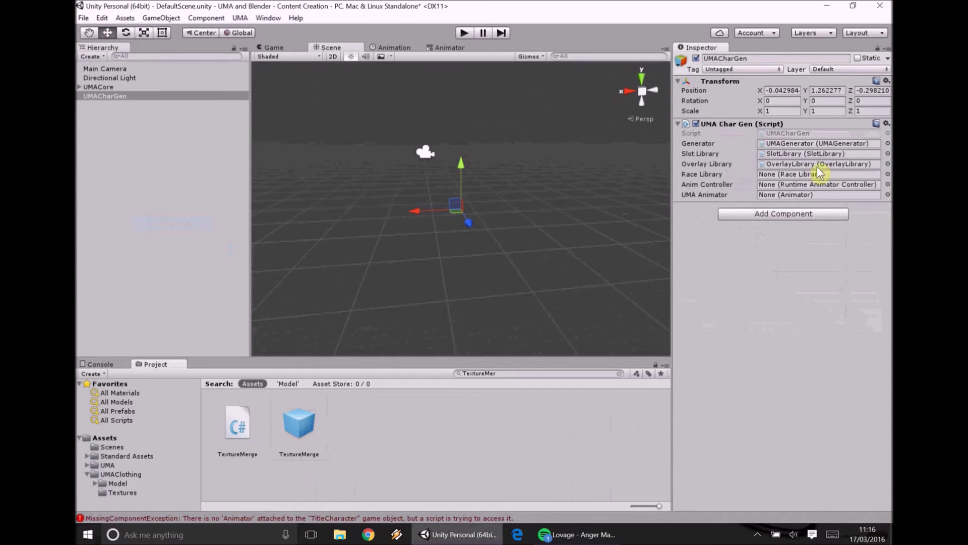
{"action": "left_click", "coordinate": [888, 174]}
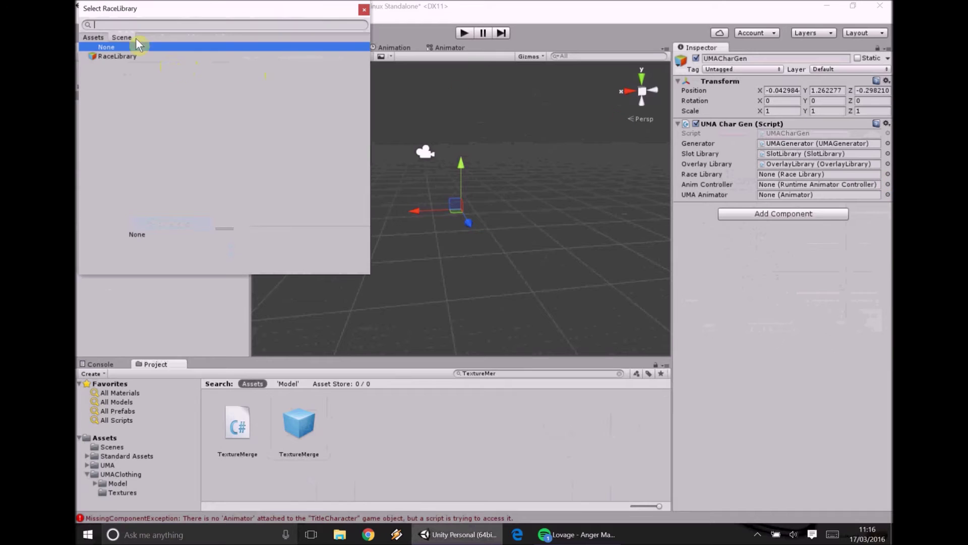
{"action": "double_click", "coordinate": [134, 55]}
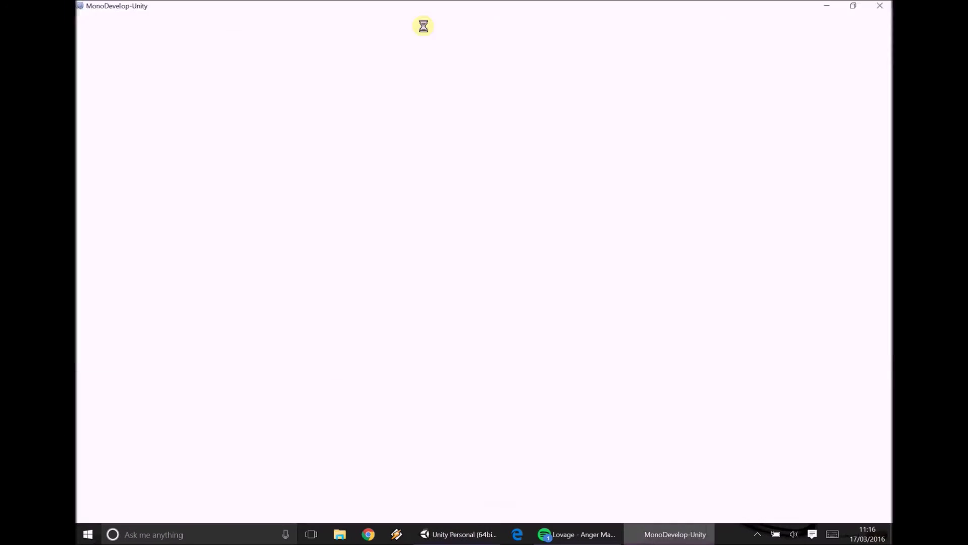
Examine the UMACharGen script in MonoDevelop, from its public references through the GenerateNewUMA and CreateMale functions
{"action": "left_click", "coordinate": [457, 534]}
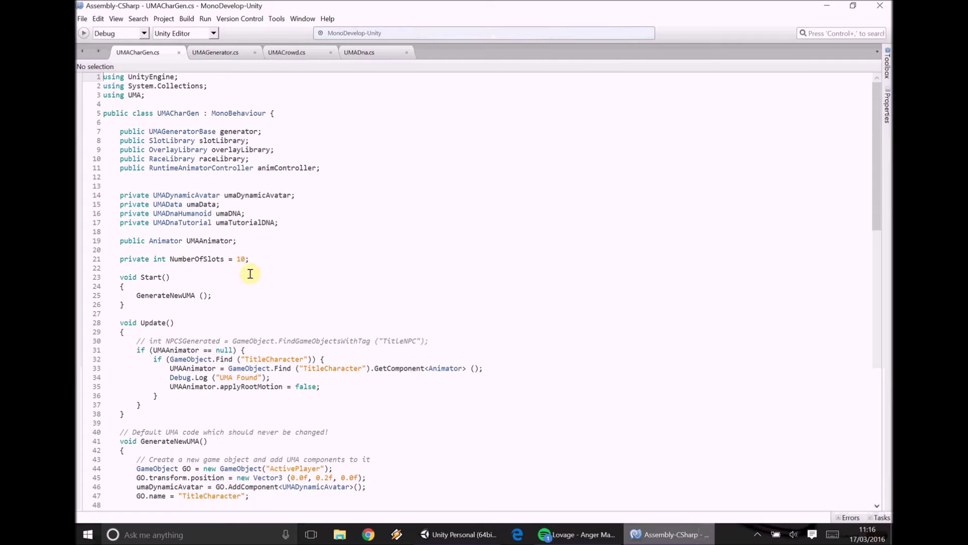
{"action": "scroll", "coordinate": [253, 243], "scroll_direction": "down", "scroll_amount": 3}
{"action": "scroll", "coordinate": [254, 206], "scroll_direction": "up", "scroll_amount": 3}
{"action": "scroll", "coordinate": [242, 258], "scroll_direction": "down", "scroll_amount": 3}
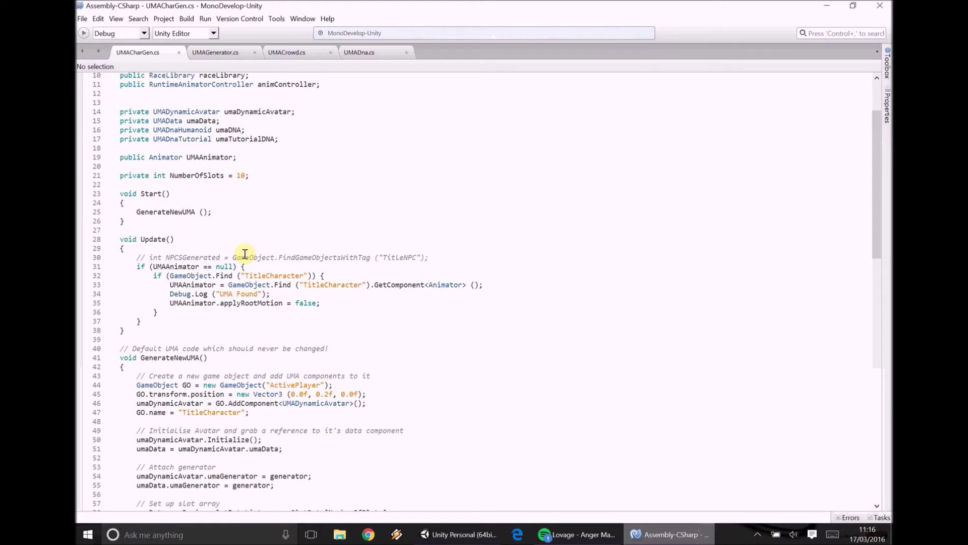
{"action": "scroll", "coordinate": [277, 304], "scroll_direction": "down", "scroll_amount": 3}
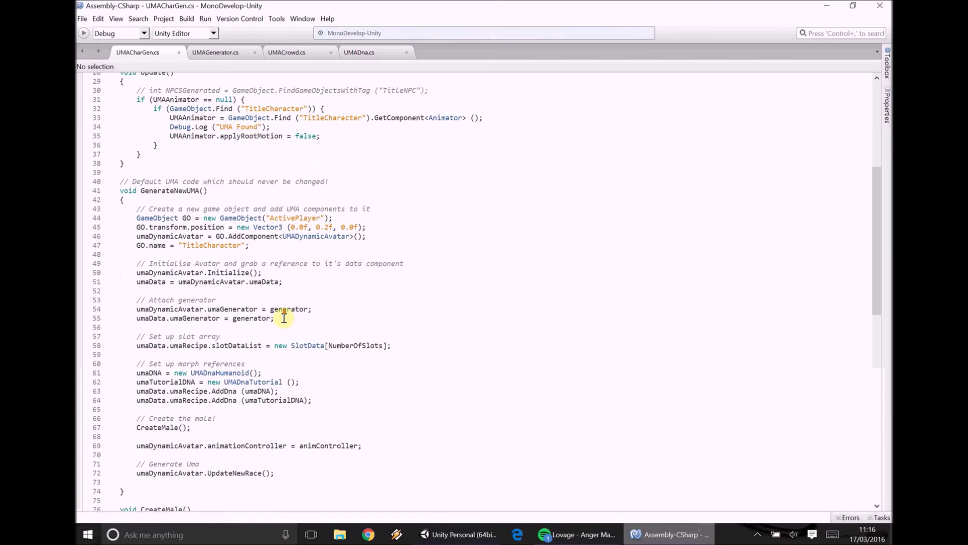
{"action": "scroll", "coordinate": [313, 289], "scroll_direction": "down", "scroll_amount": 1}
{"action": "scroll", "coordinate": [311, 318], "scroll_direction": "down", "scroll_amount": 5}
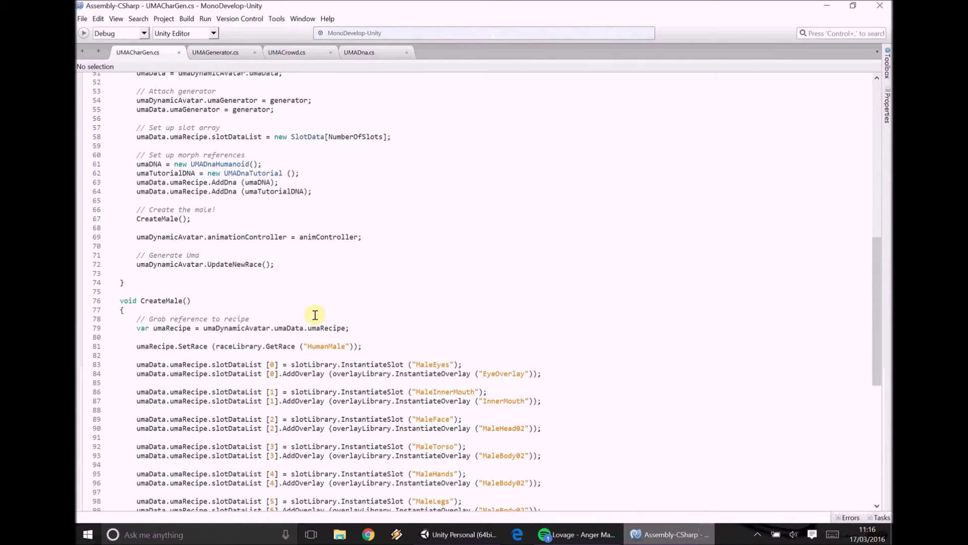
{"action": "scroll", "coordinate": [303, 244], "scroll_direction": "up", "scroll_amount": 4}
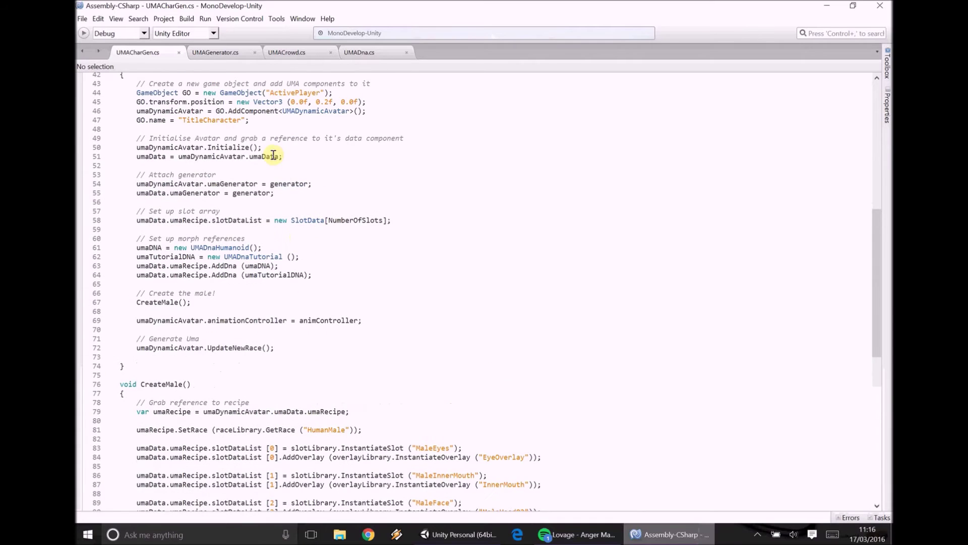
{"action": "scroll", "coordinate": [290, 145], "scroll_direction": "up", "scroll_amount": 2}
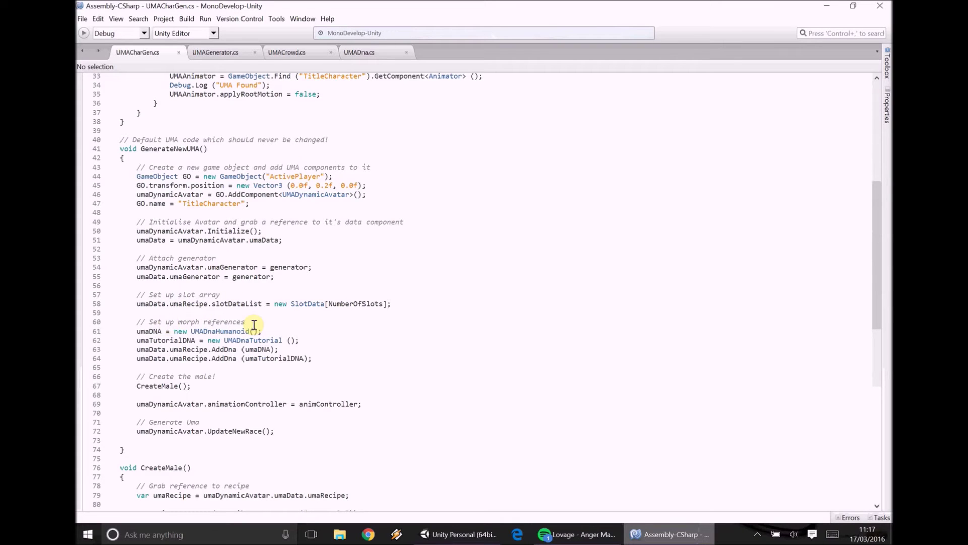
{"action": "scroll", "coordinate": [254, 325], "scroll_direction": "down", "scroll_amount": 3}
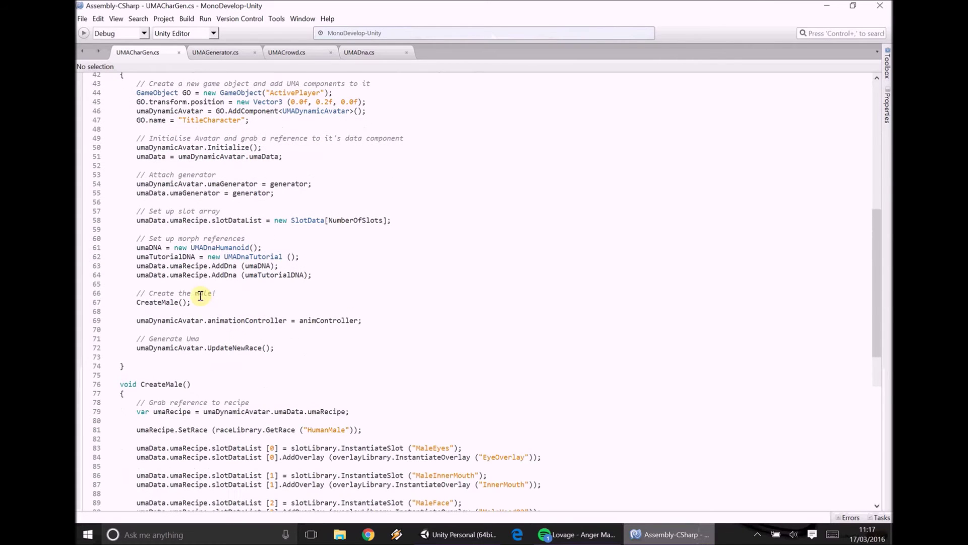
{"action": "scroll", "coordinate": [201, 295], "scroll_direction": "down", "scroll_amount": 6}
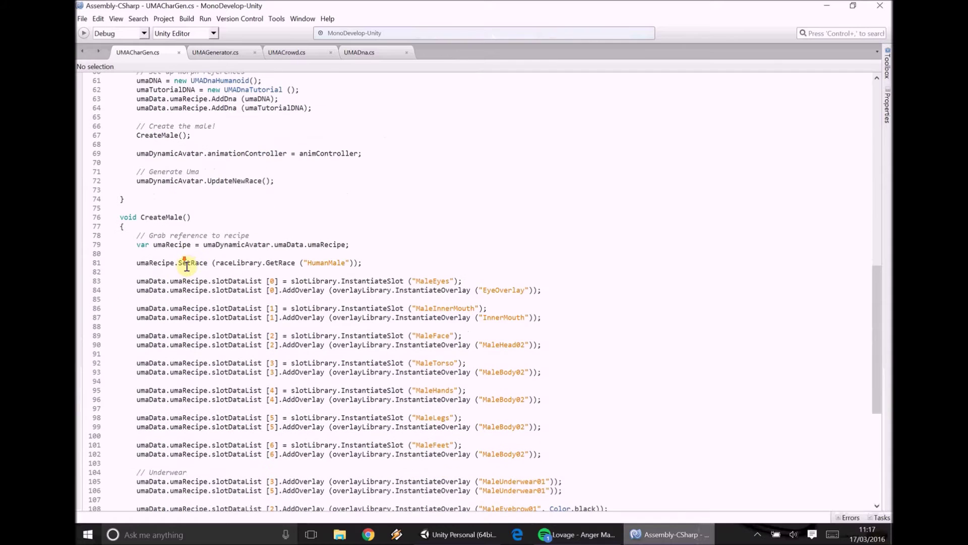
{"action": "scroll", "coordinate": [217, 247], "scroll_direction": "down", "scroll_amount": 5}
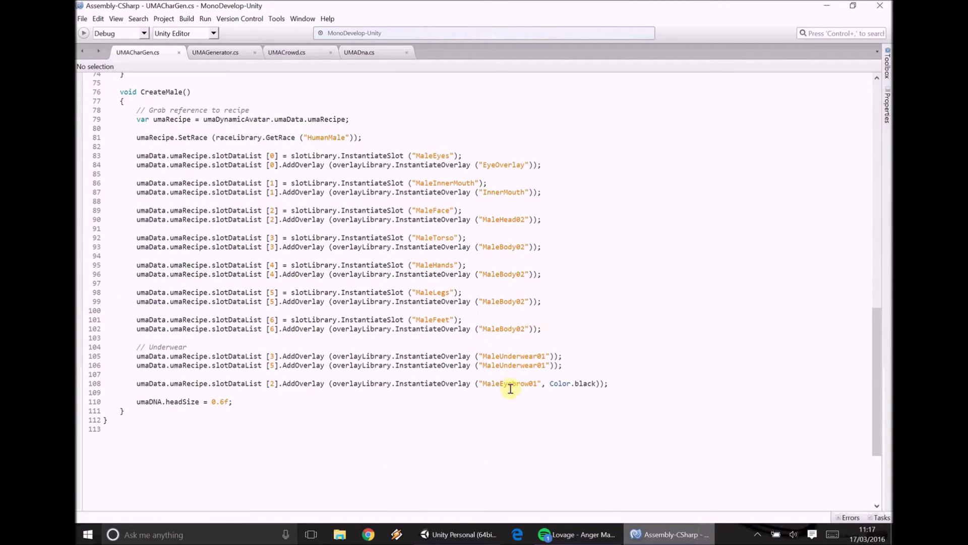
Switch back to Unity and create a folder named Slots inside the UMAClothing folder
{"action": "left_click", "coordinate": [462, 538]}
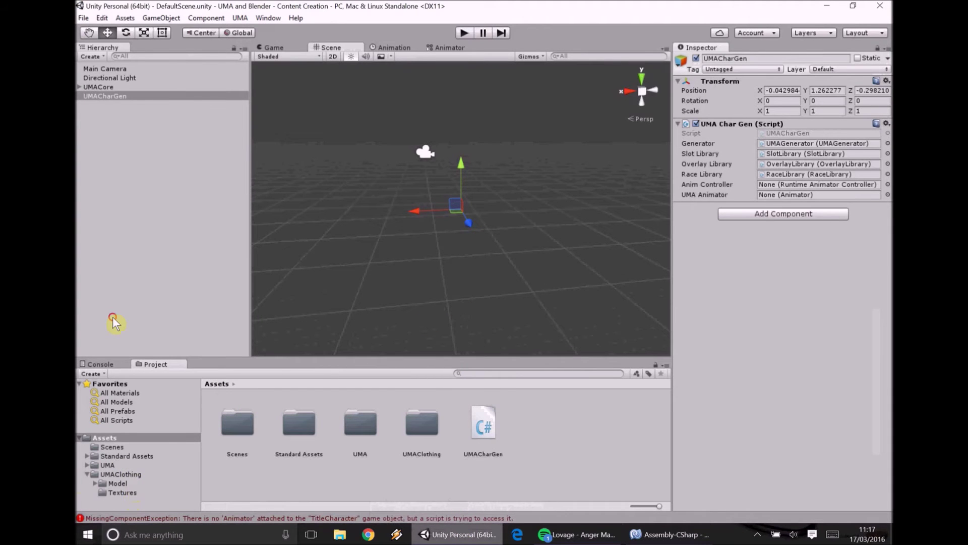
{"action": "left_click", "coordinate": [155, 475]}
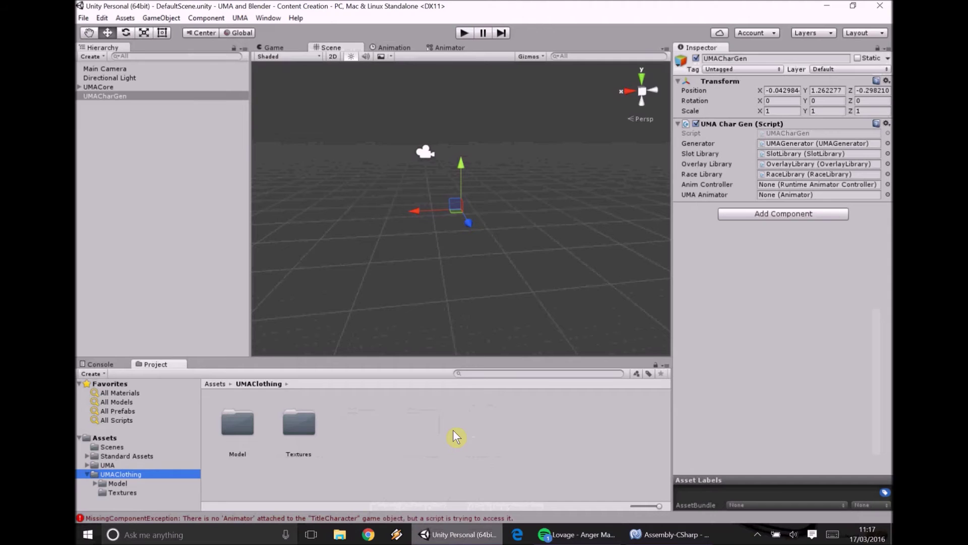
{"action": "right_click", "coordinate": [376, 434]}
{"action": "mouse_move", "coordinate": [428, 228]}
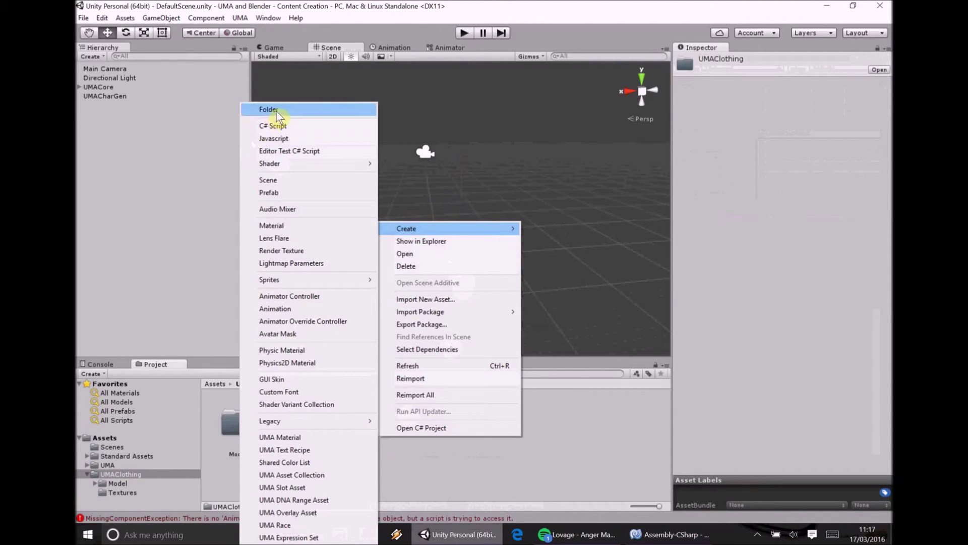
{"action": "left_click", "coordinate": [268, 110]}
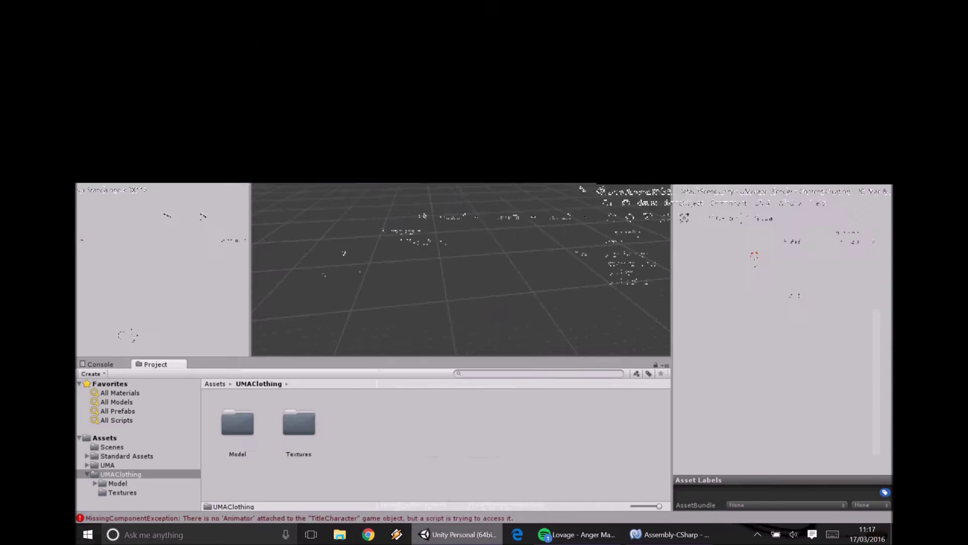
{"action": "type", "text": "Slots"}
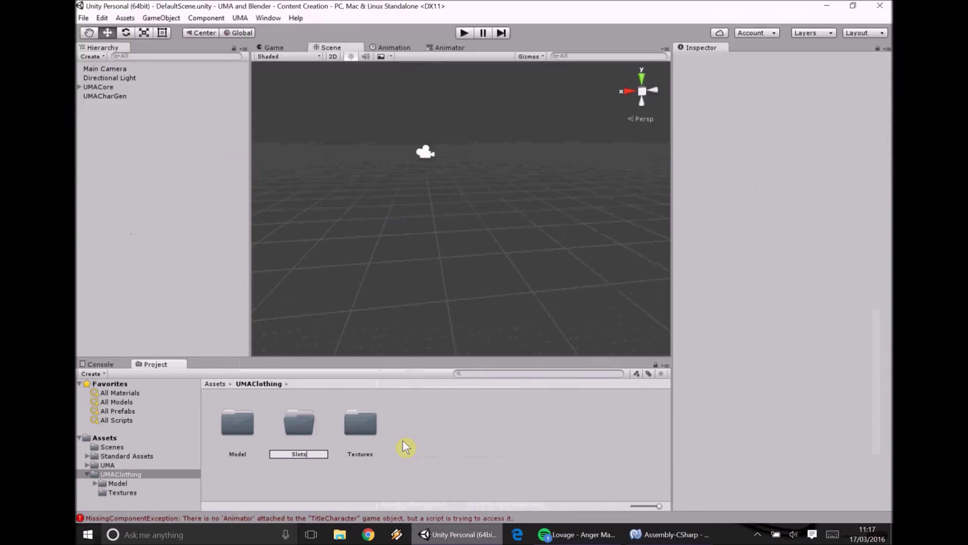
{"action": "key", "text": "Return"}
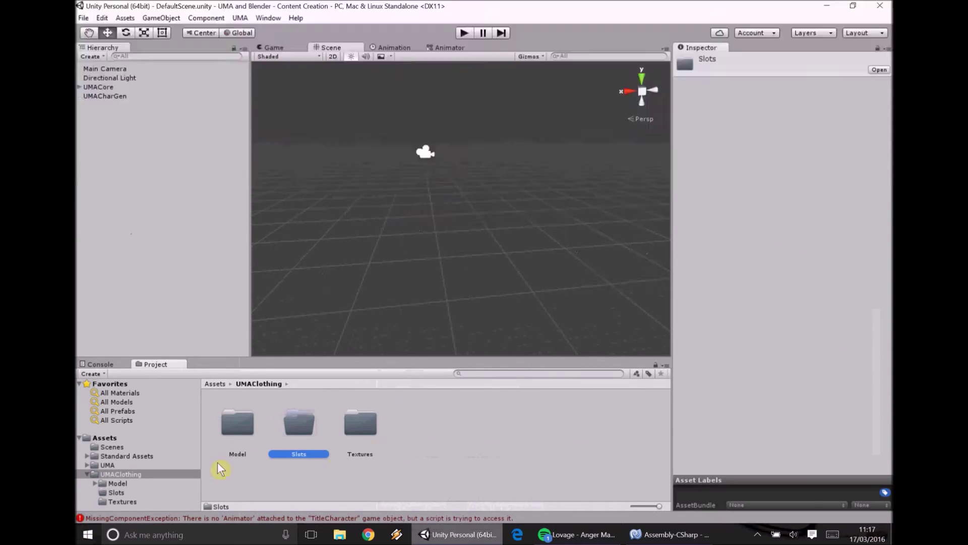
Expand UMACore and add the overlays from UMA's Content/UMA/Legacy/Overlays folder to the OverlayLibrary object's overlay list
{"action": "left_click", "coordinate": [147, 95]}
{"action": "left_click", "coordinate": [79, 87]}
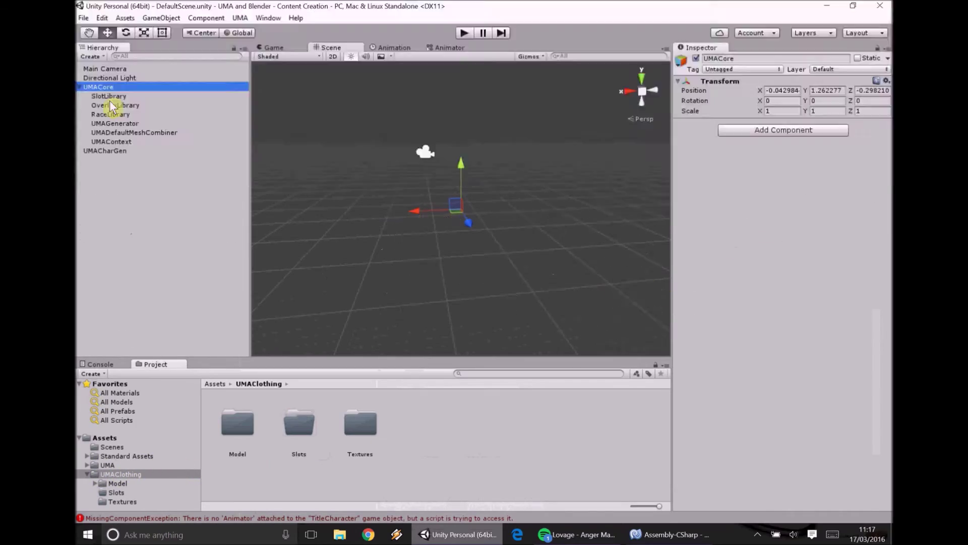
{"action": "left_click", "coordinate": [115, 104]}
{"action": "left_click", "coordinate": [114, 96]}
{"action": "left_click", "coordinate": [115, 105]}
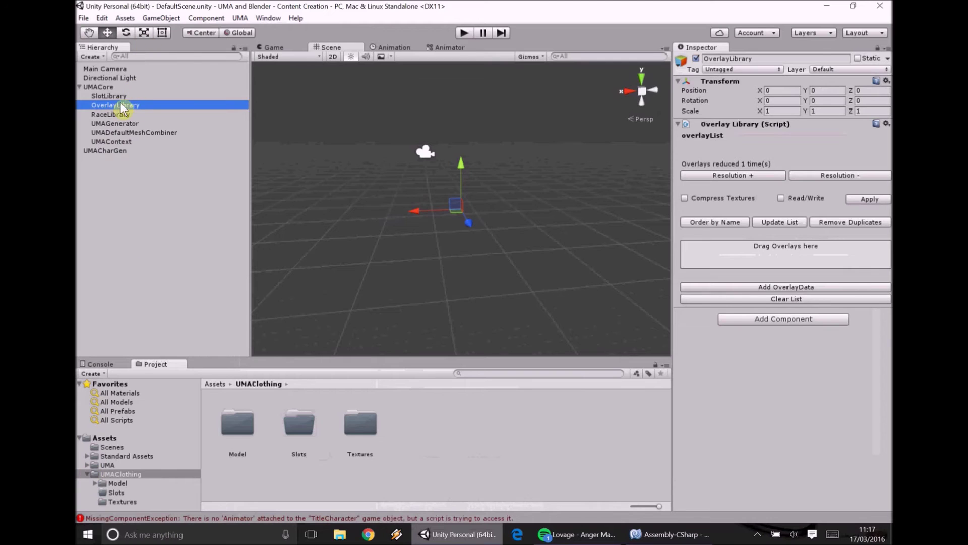
{"action": "left_click", "coordinate": [87, 465]}
{"action": "scroll", "coordinate": [131, 459], "scroll_direction": "down", "scroll_amount": 2}
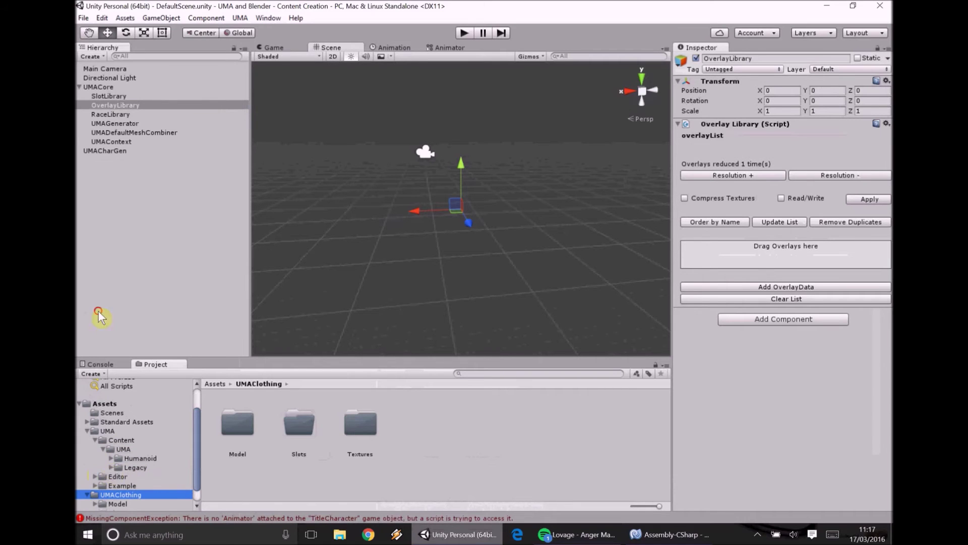
{"action": "left_click", "coordinate": [111, 467]}
{"action": "scroll", "coordinate": [152, 462], "scroll_direction": "down", "scroll_amount": 2}
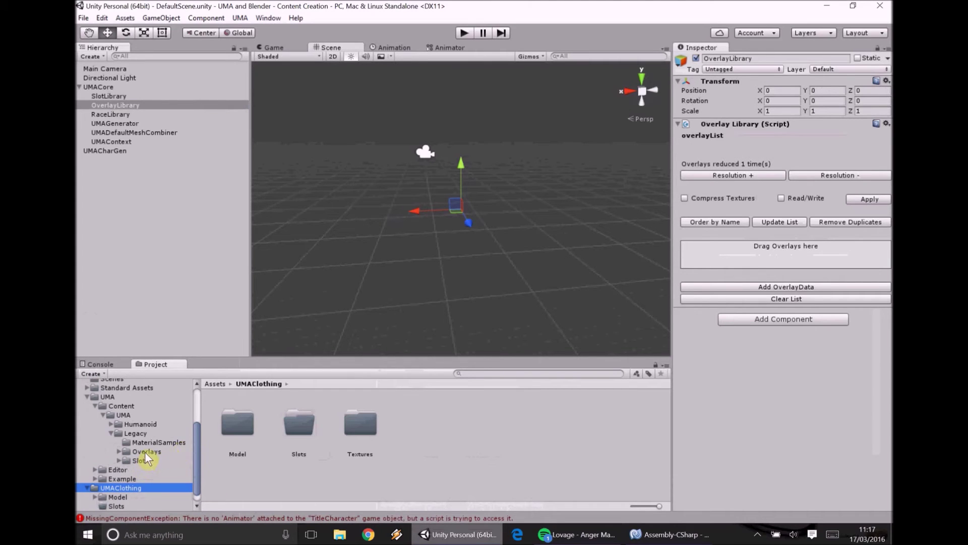
{"action": "left_click", "coordinate": [145, 453]}
{"action": "left_click", "coordinate": [140, 460]}
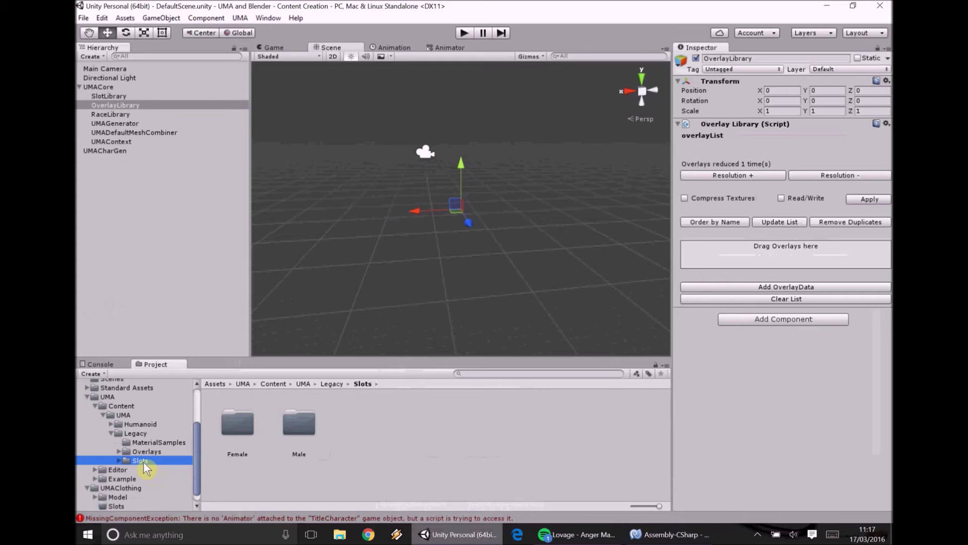
{"action": "left_click_drag", "start_coordinate": [144, 462], "coordinate": [730, 270]}
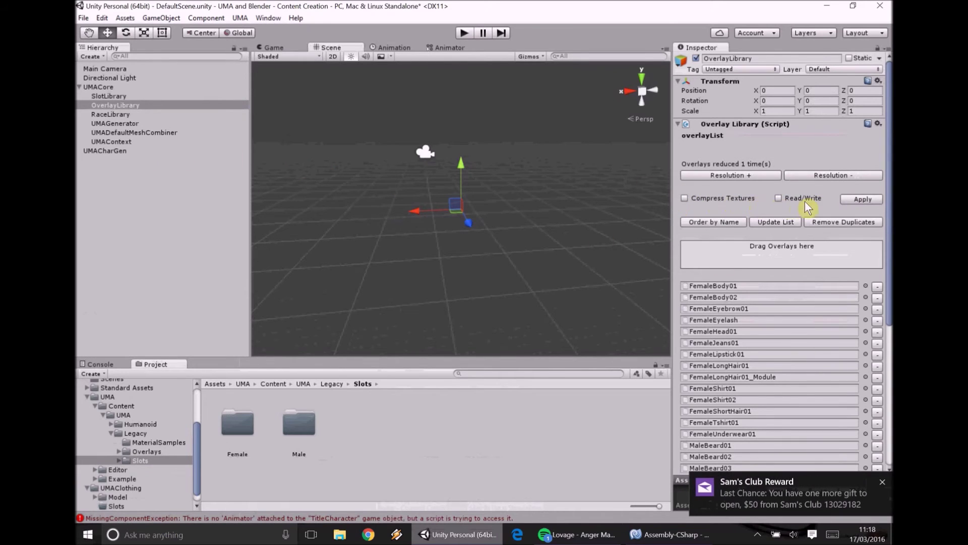
Add the contents of UMA's Legacy/Slots folder to the SlotLibrary object's slot list, and check the OverlayLibrary list
{"action": "left_click", "coordinate": [129, 96]}
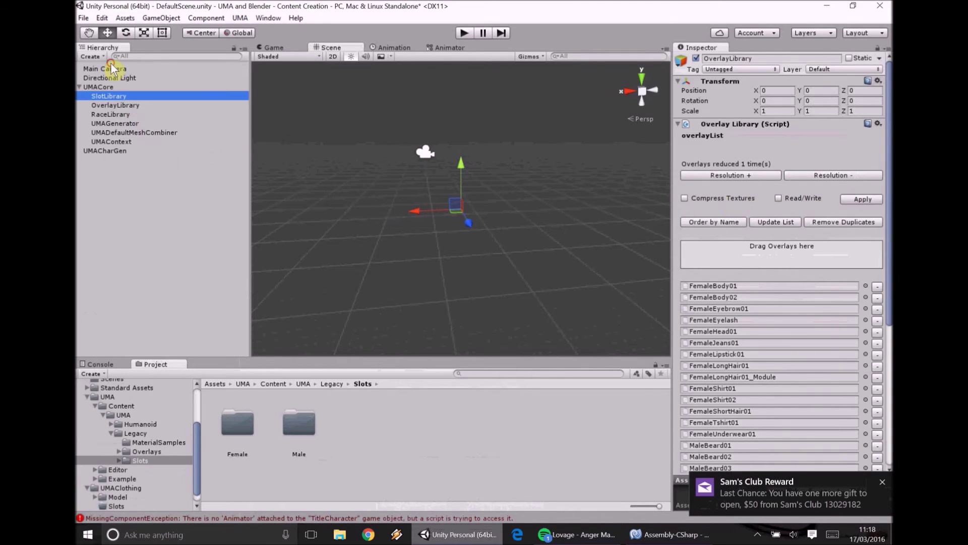
{"action": "left_click_drag", "start_coordinate": [142, 460], "coordinate": [806, 191]}
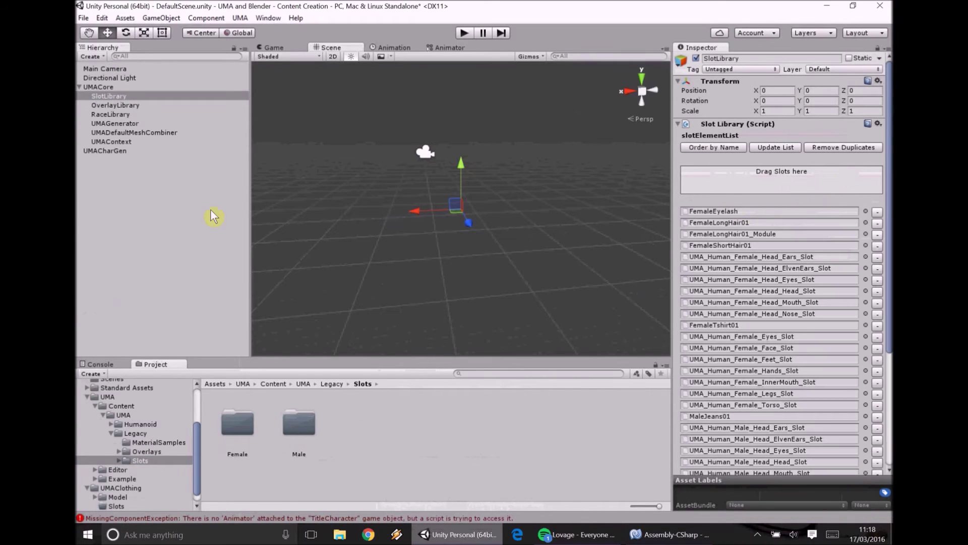
{"action": "left_click", "coordinate": [153, 105]}
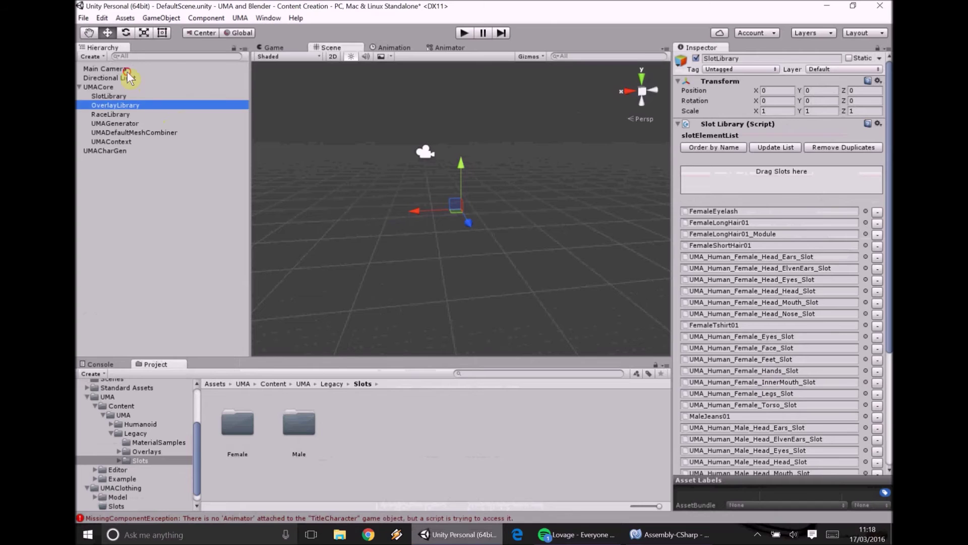
{"action": "scroll", "coordinate": [813, 372], "scroll_direction": "down", "scroll_amount": 8}
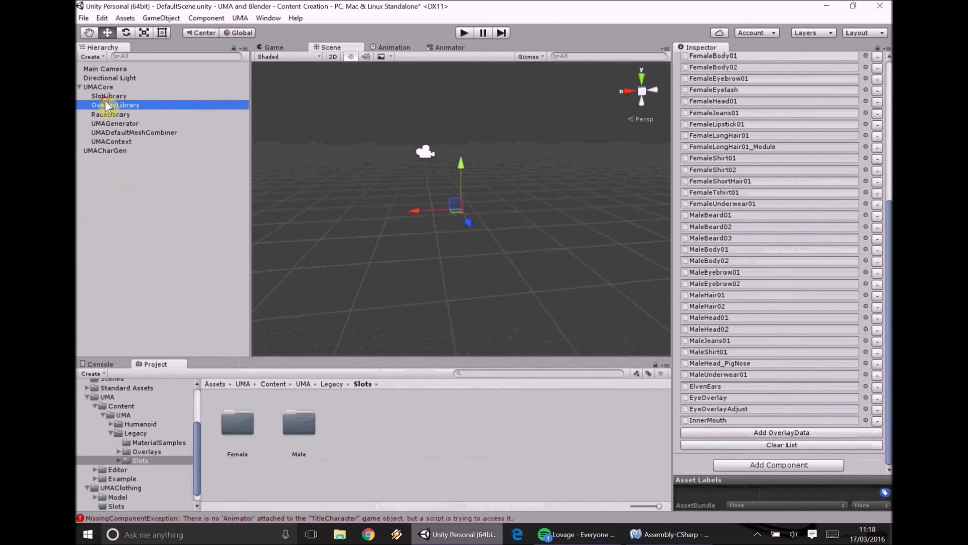
Collapse the UMA folder in the project and create a folder named Overlay inside the UMAClothing folder
{"action": "left_click", "coordinate": [105, 150]}
{"action": "left_click_drag", "start_coordinate": [116, 506], "coordinate": [108, 336]}
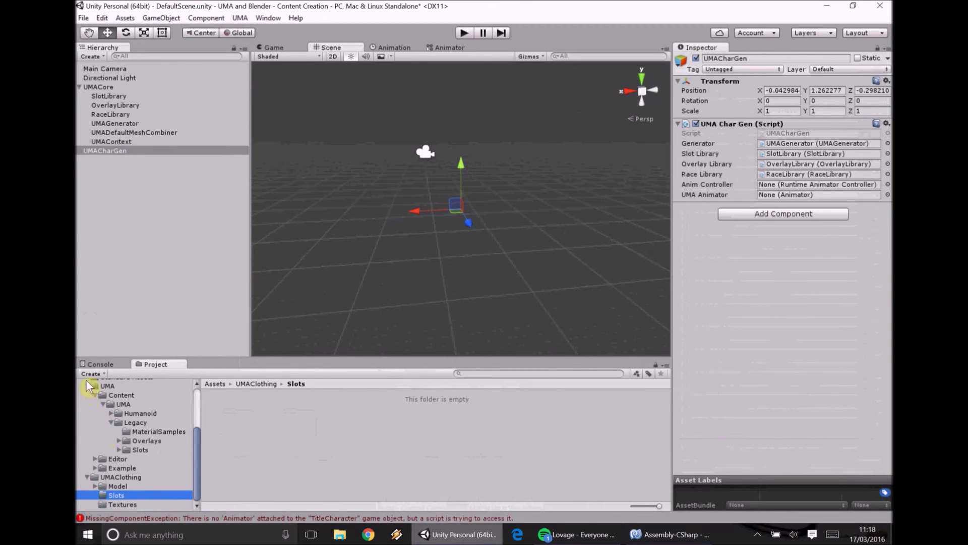
{"action": "left_click", "coordinate": [87, 386]}
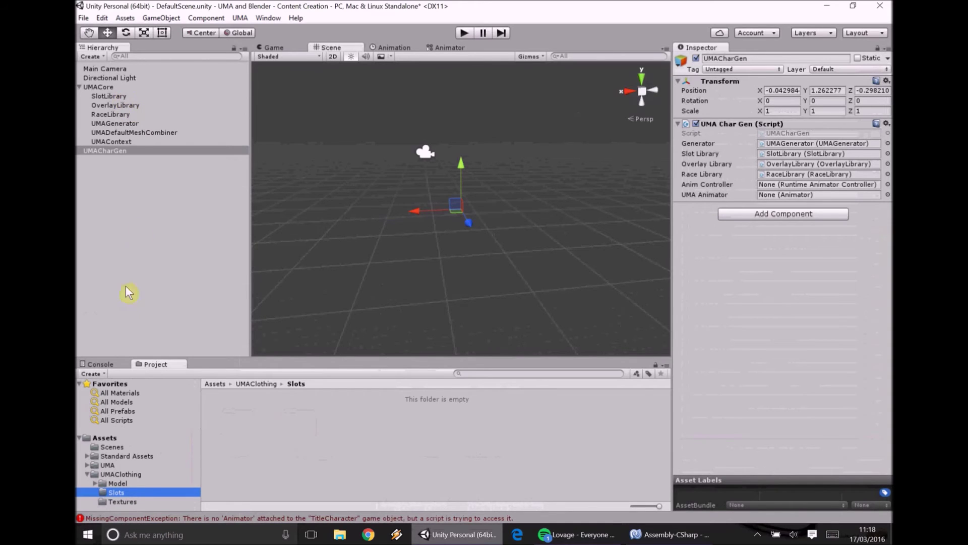
{"action": "left_click", "coordinate": [150, 475]}
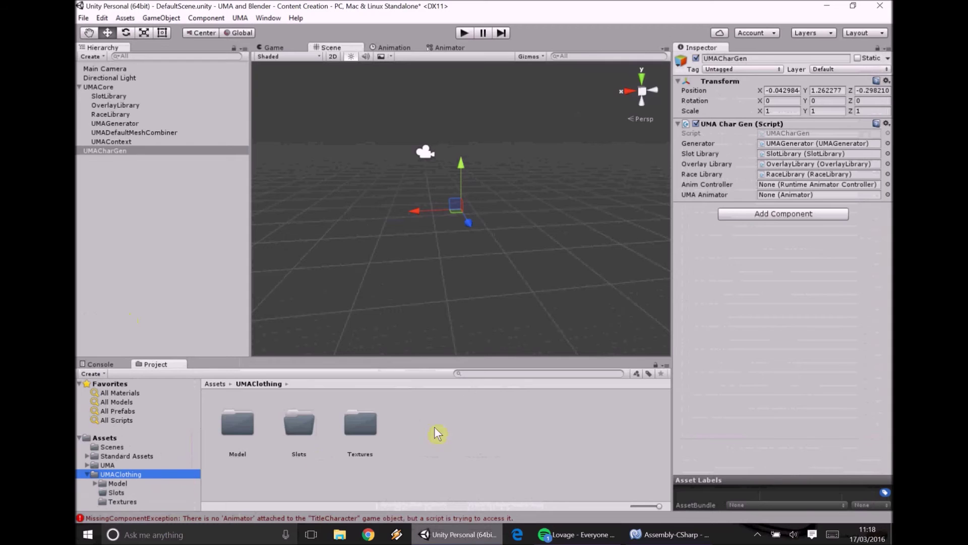
{"action": "right_click", "coordinate": [492, 440]}
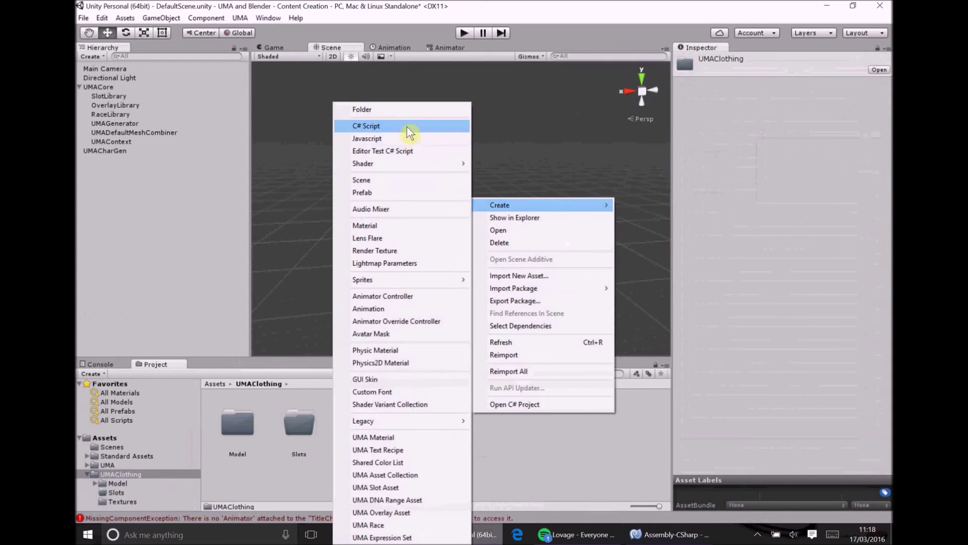
{"action": "left_click", "coordinate": [353, 108]}
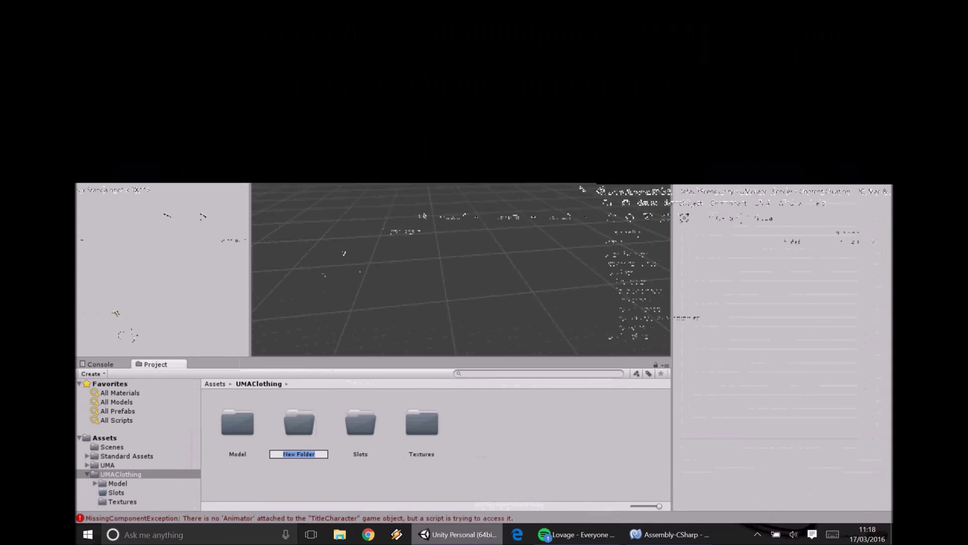
{"action": "type", "text": "Overlay"}
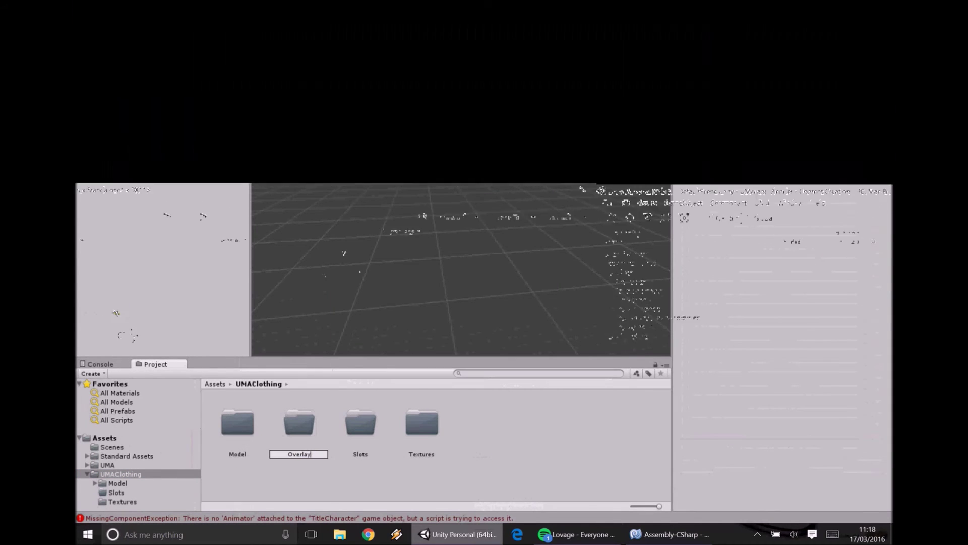
{"action": "key", "text": "Return"}
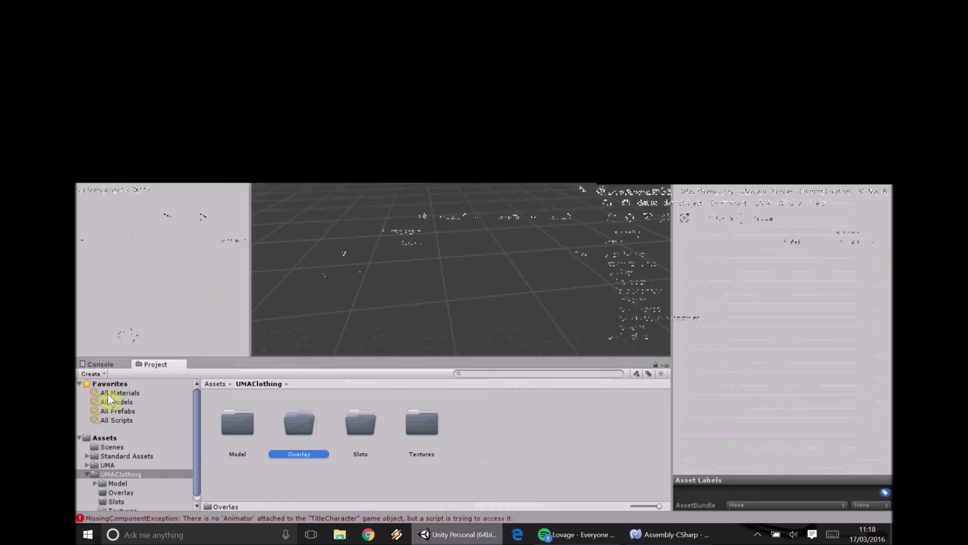
Launch the UMA Slot Builder and assign the trenchcoat model from UMAClothing's Model folder as the Slot Mesh
{"action": "left_click", "coordinate": [115, 501]}
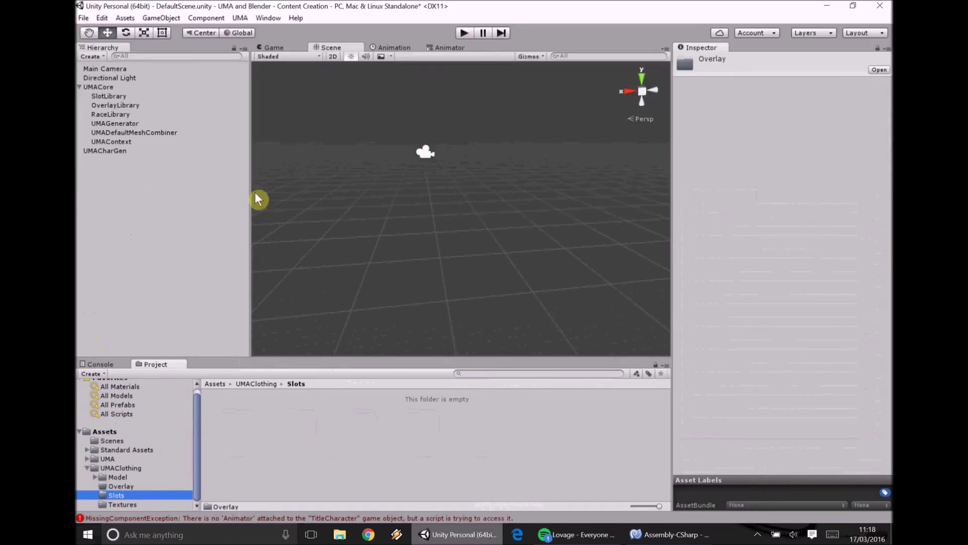
{"action": "key", "text": "Up"}
{"action": "key", "text": "Up"}
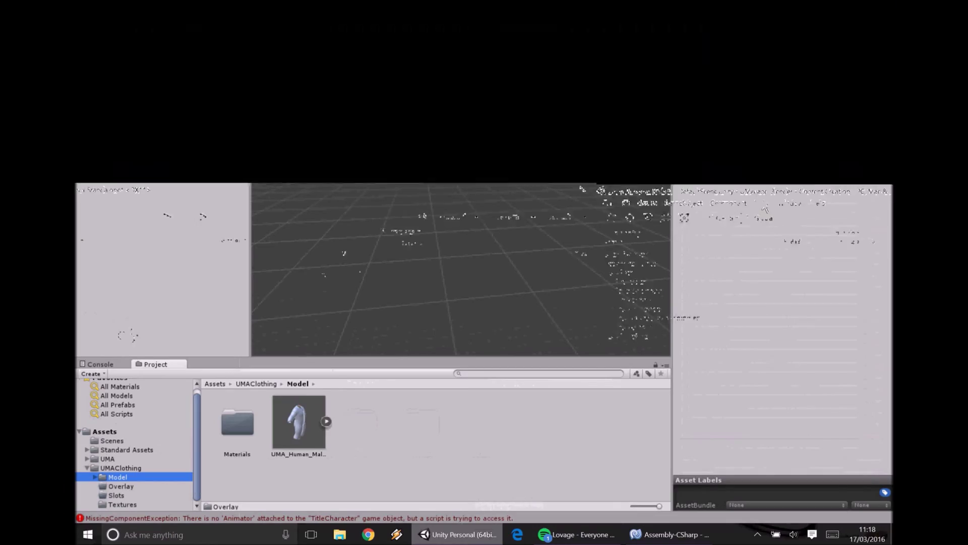
{"action": "left_click", "coordinate": [241, 19]}
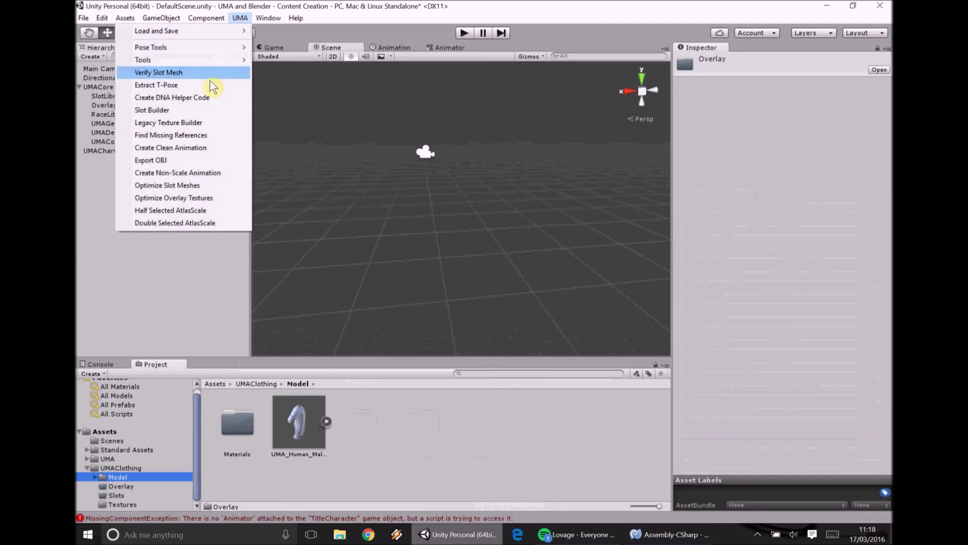
{"action": "left_click", "coordinate": [203, 107]}
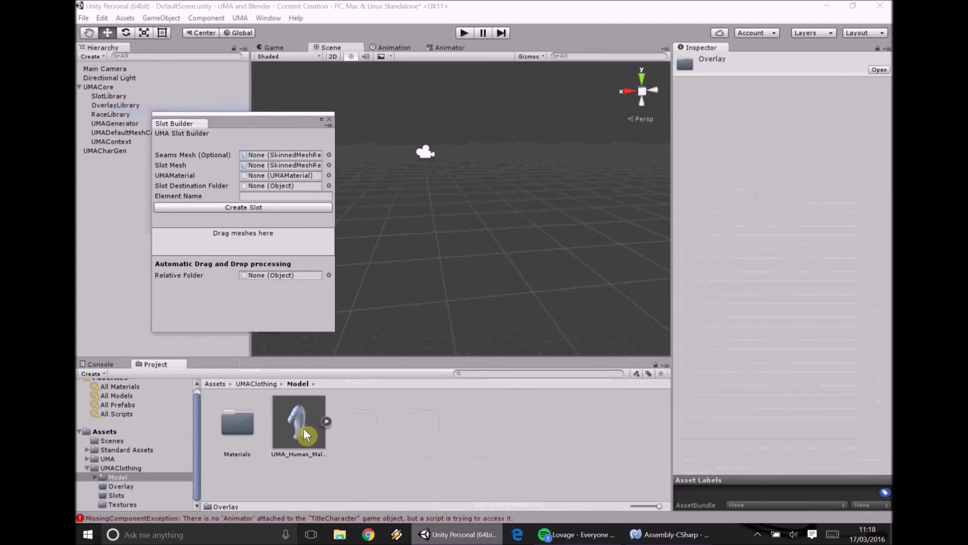
{"action": "left_click_drag", "start_coordinate": [305, 435], "coordinate": [228, 290]}
{"action": "left_click_drag", "start_coordinate": [307, 425], "coordinate": [272, 245]}
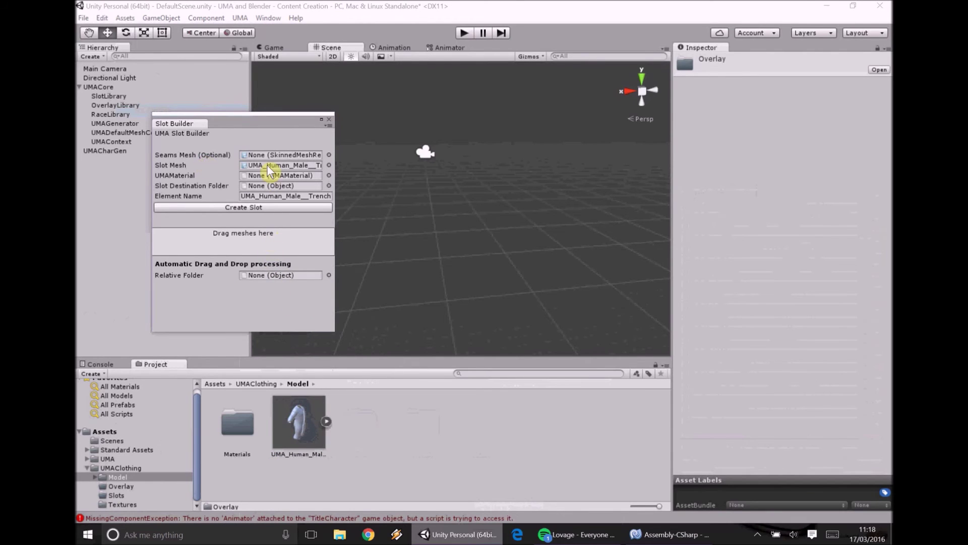
Set the UMAMaterial to UMALegacy and the Slot Destination Folder to UMAClothing's Slots folder, and create the slot
{"action": "left_click", "coordinate": [328, 175]}
{"action": "key", "text": "Down"}
{"action": "key", "text": "Return"}
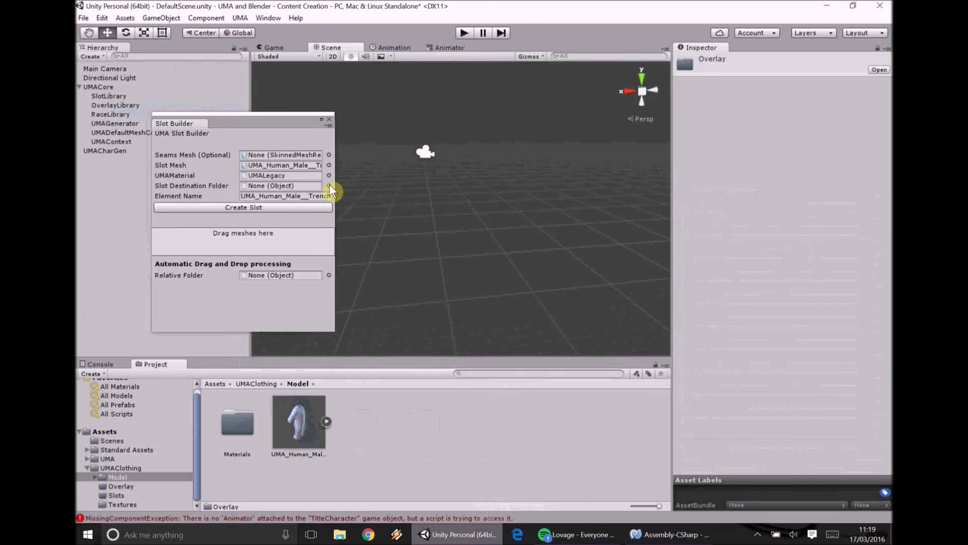
{"action": "left_click_drag", "start_coordinate": [117, 496], "coordinate": [277, 187]}
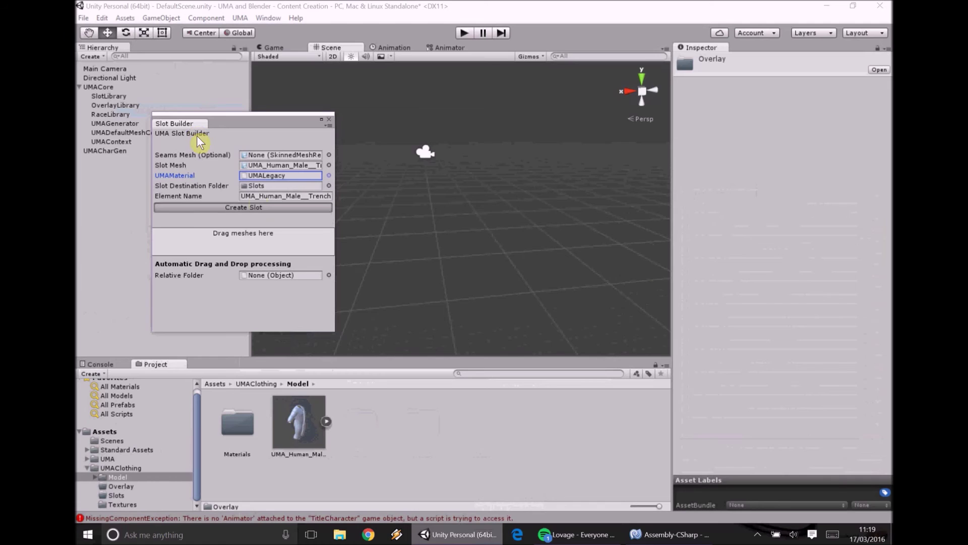
Check and clear the console log, close the Slot Builder and return to the project files
{"action": "left_click", "coordinate": [112, 365]}
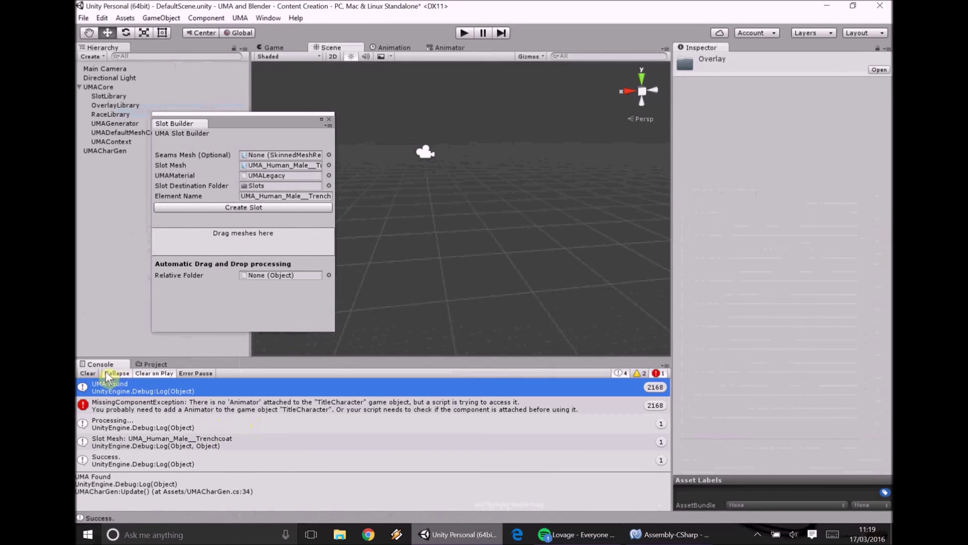
{"action": "left_click", "coordinate": [88, 373]}
{"action": "left_click", "coordinate": [90, 373]}
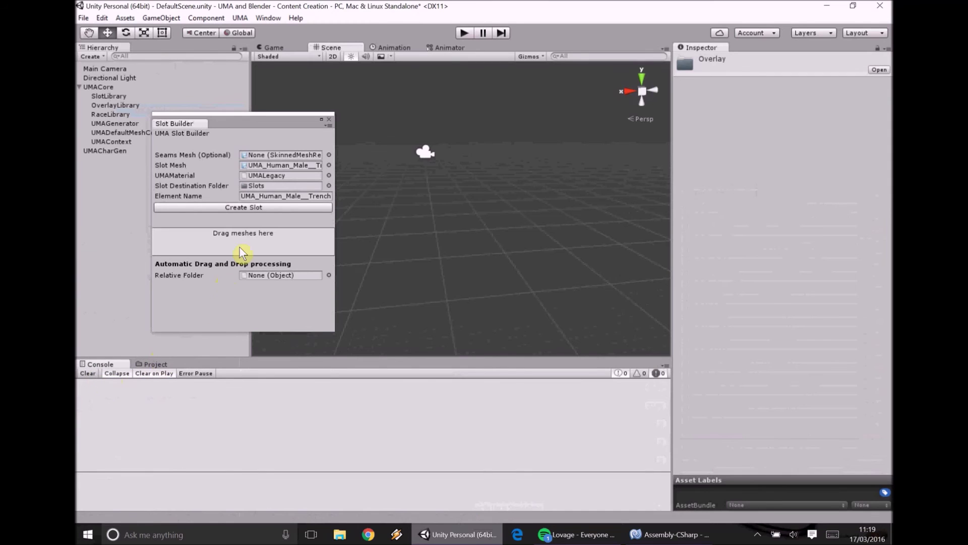
{"action": "left_click", "coordinate": [329, 120]}
{"action": "key", "text": "ctrl+5"}
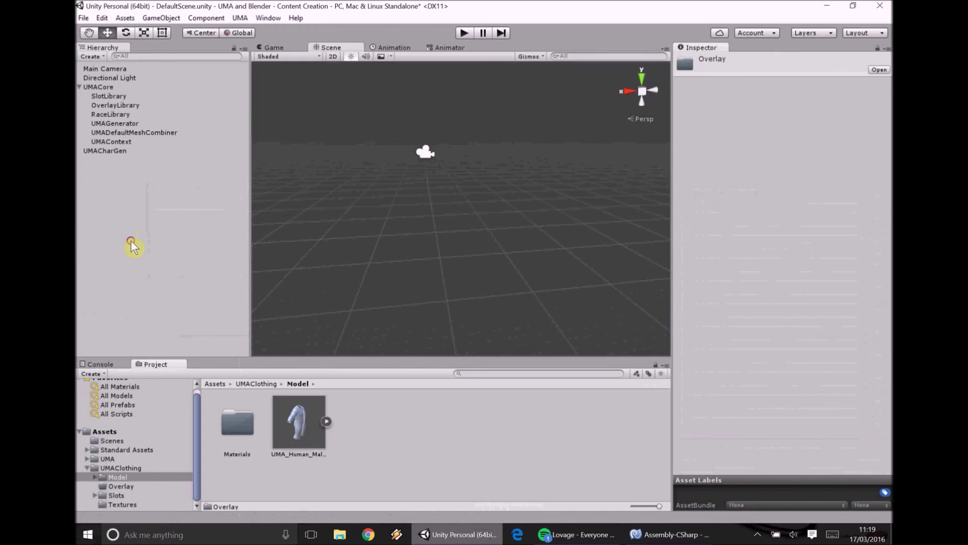
Add the contents of UMAClothing's Slots folder to the SlotLibrary object's slot list and open the UMA_Human_Male__Trenchcoat_Slot asset
{"action": "left_click", "coordinate": [126, 494]}
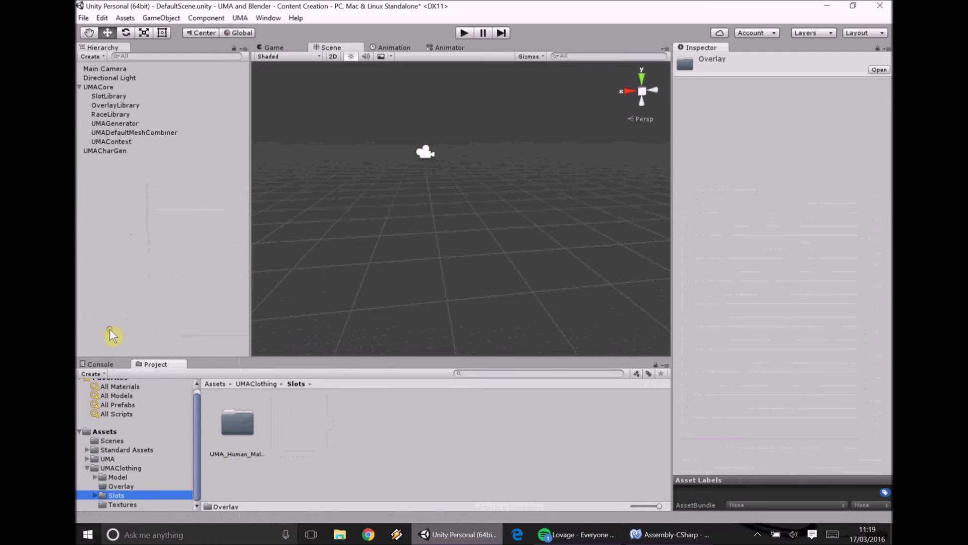
{"action": "left_click", "coordinate": [108, 96]}
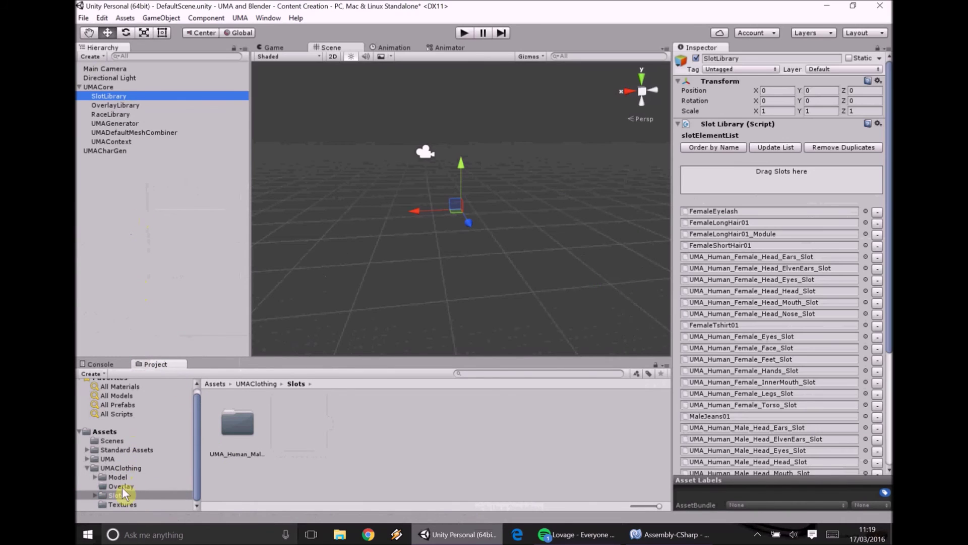
{"action": "scroll", "coordinate": [807, 314], "scroll_direction": "down", "scroll_amount": 6}
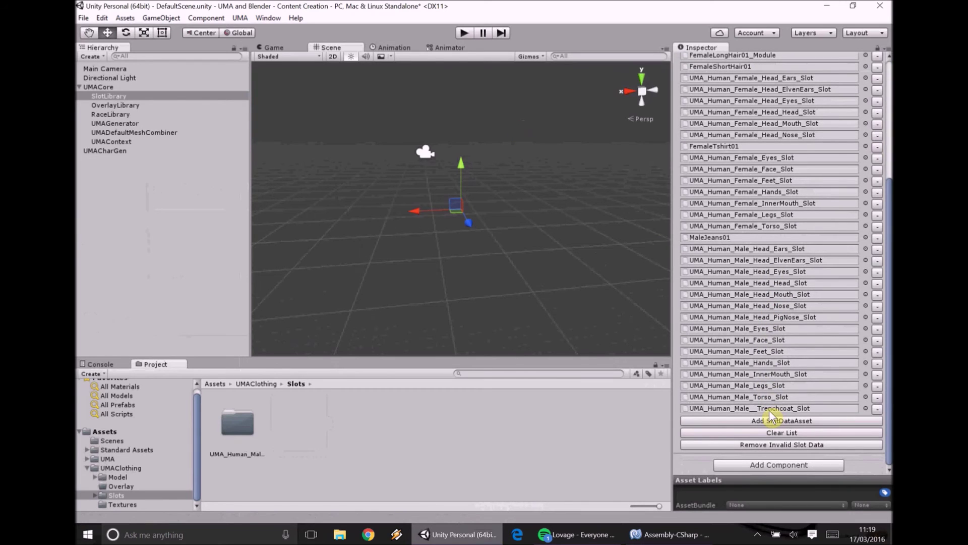
{"action": "left_click", "coordinate": [771, 408]}
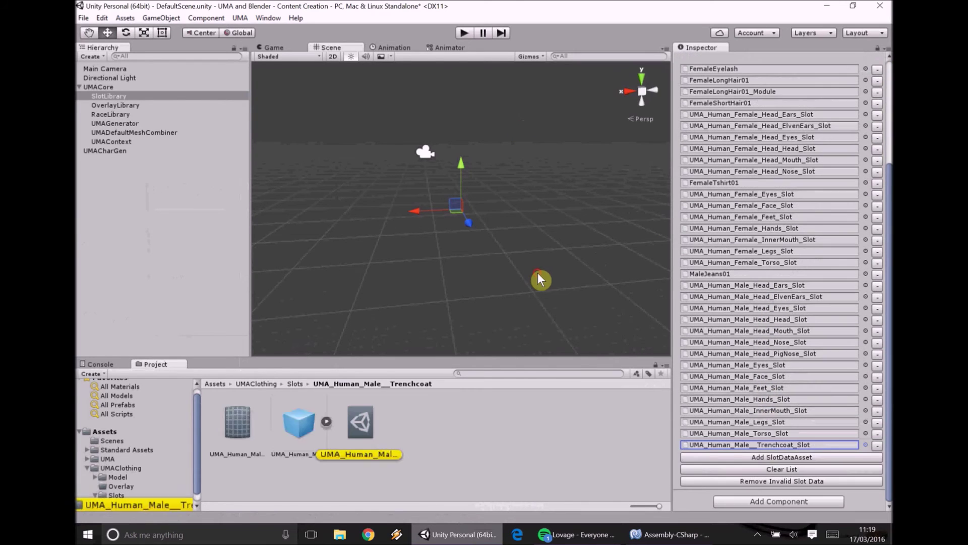
{"action": "double_click", "coordinate": [777, 445]}
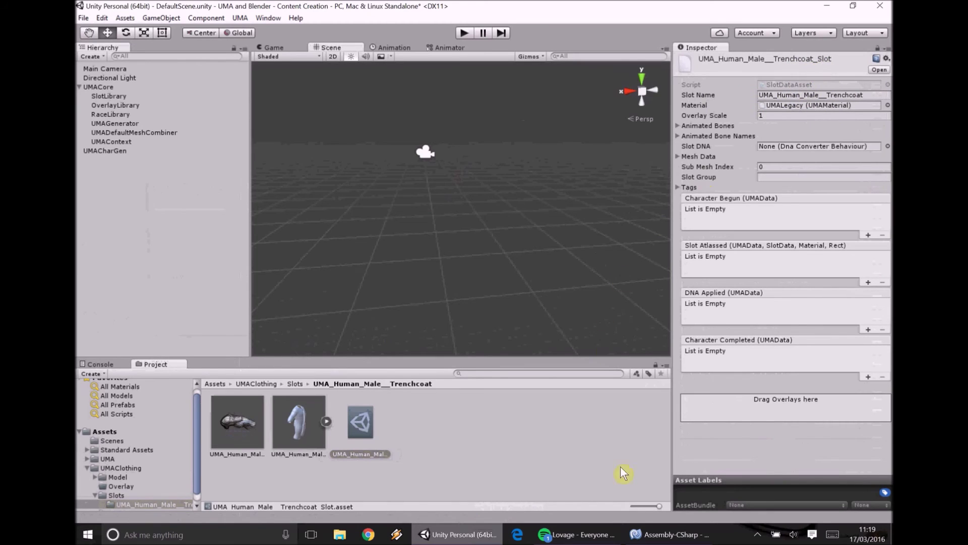
Switch to MonoDevelop and copy the MaleFeet InstantiateSlot line to a new line above the Underwear comment in CreateMale
{"action": "left_click", "coordinate": [649, 533]}
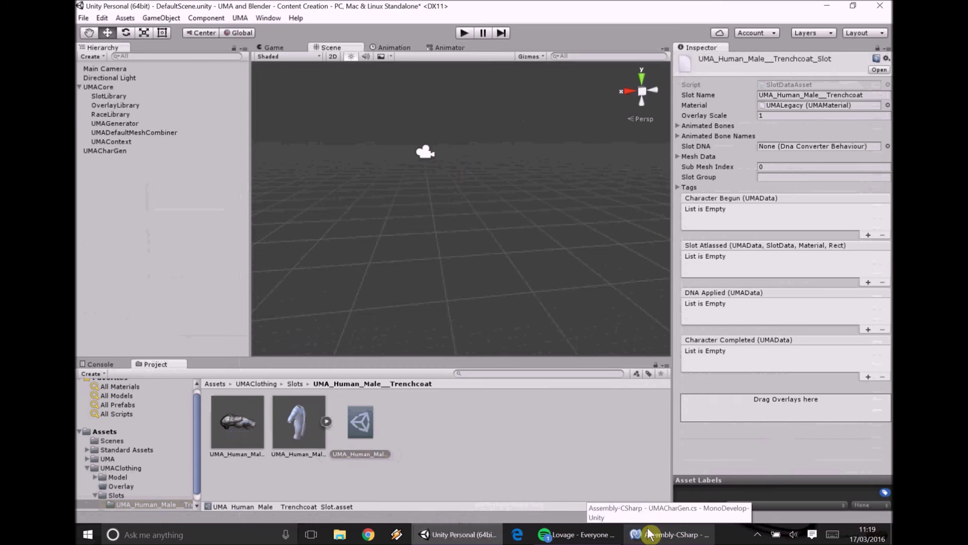
{"action": "scroll", "coordinate": [489, 387], "scroll_direction": "up", "scroll_amount": 3}
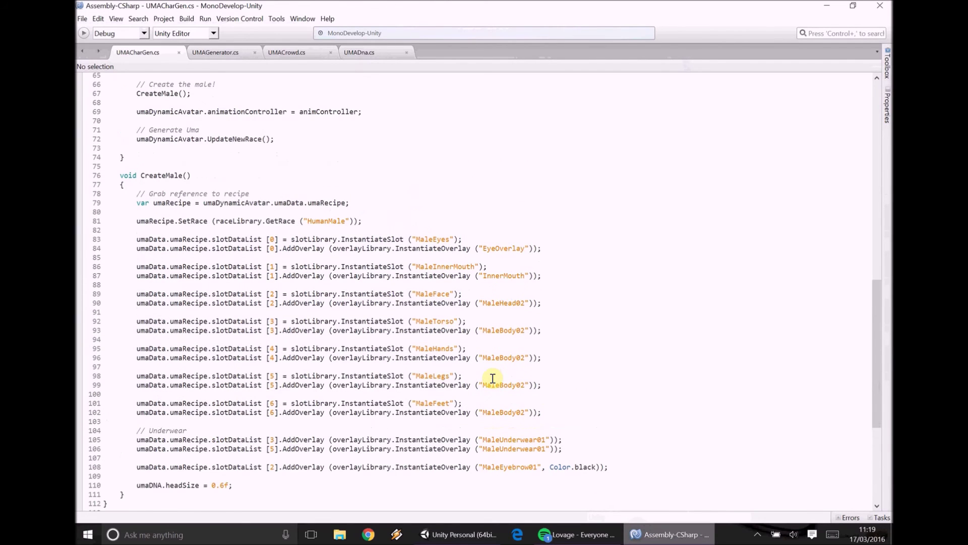
{"action": "scroll", "coordinate": [353, 313], "scroll_direction": "down", "scroll_amount": 5}
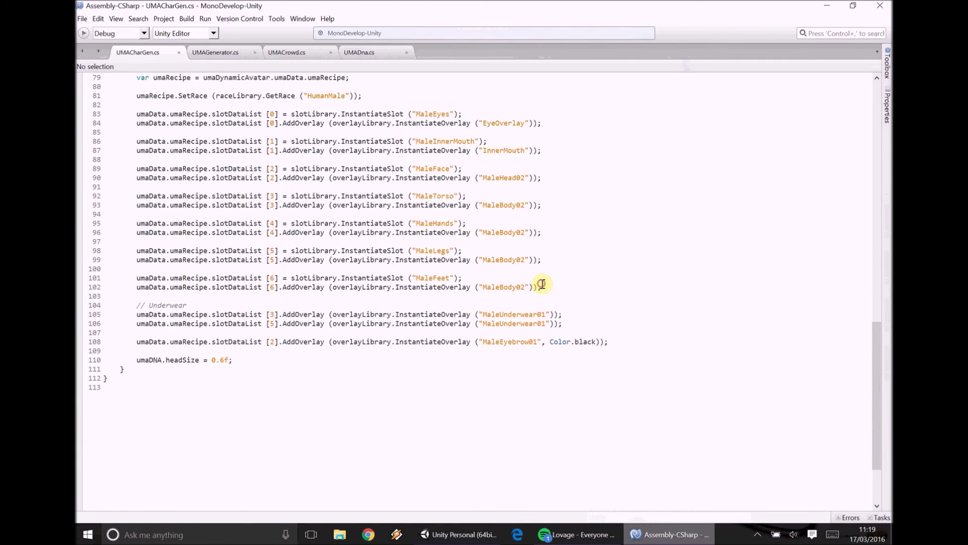
{"action": "triple_click", "coordinate": [371, 277]}
{"action": "key", "text": "ctrl+c"}
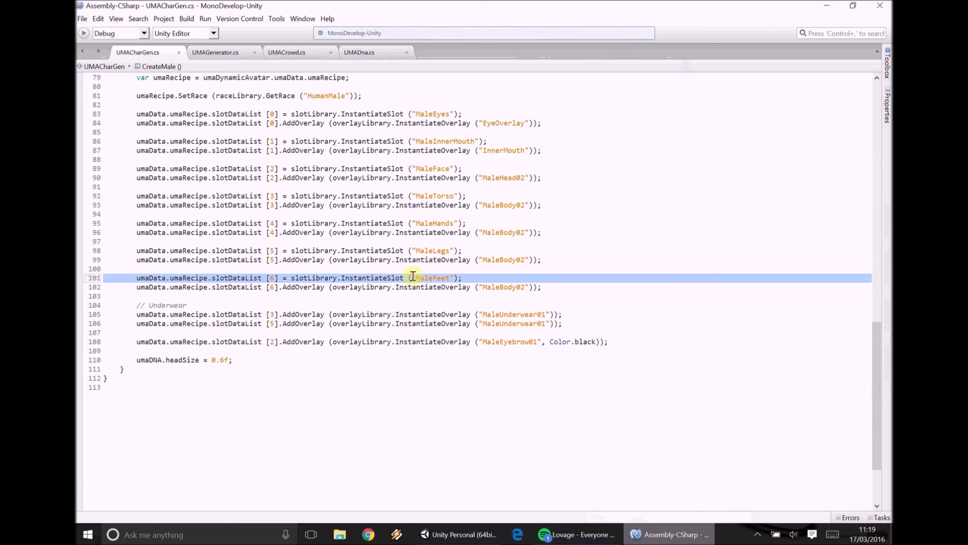
{"action": "left_click", "coordinate": [568, 289]}
{"action": "left_click", "coordinate": [638, 295]}
{"action": "key", "text": "Return"}
{"action": "key", "text": "Return"}
{"action": "key", "text": "Up"}
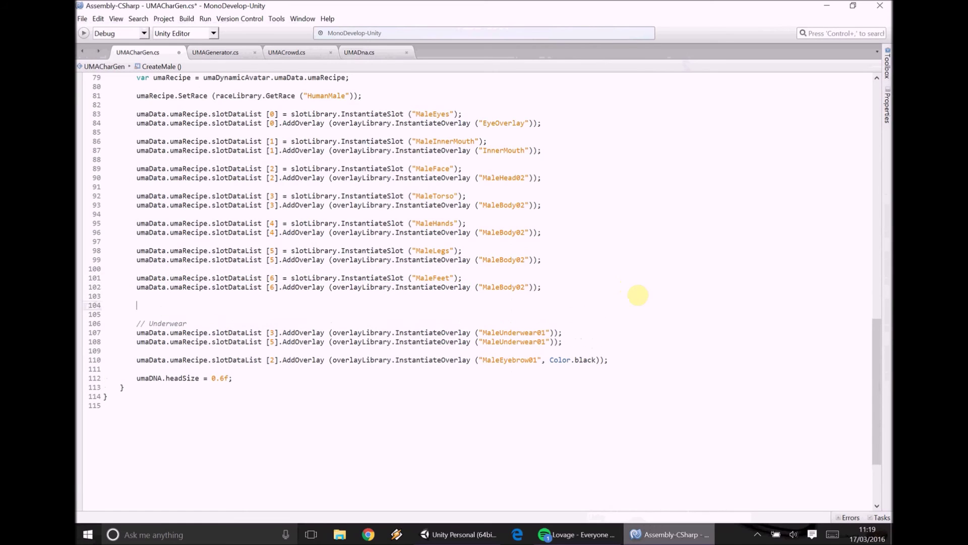
{"action": "key", "text": "ctrl+v"}
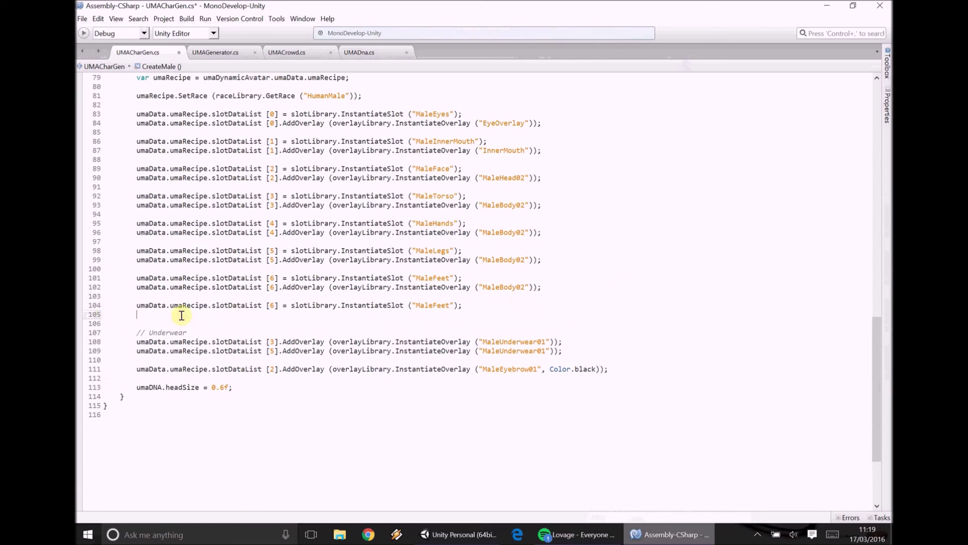
{"action": "key", "text": "BackSpace"}
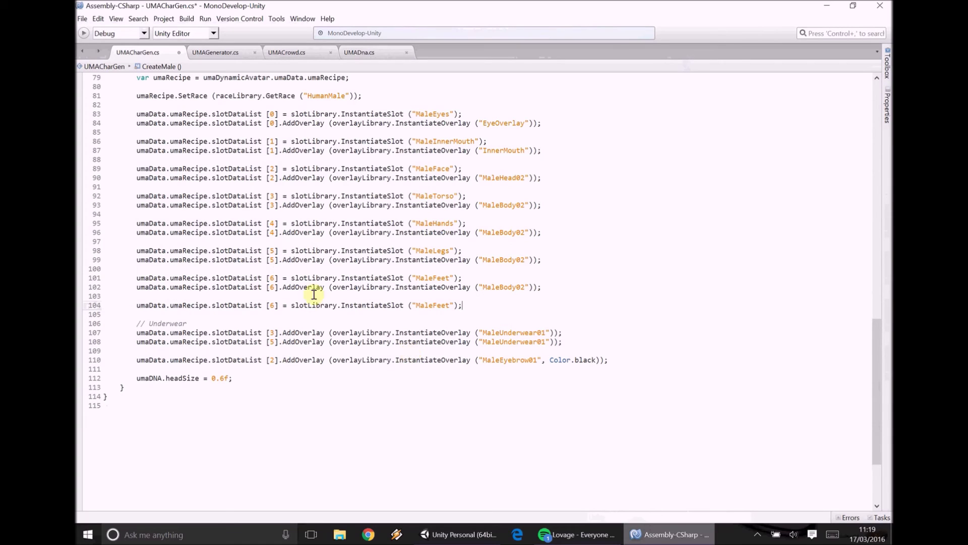
Change the copied line to slot index 7 and the asset's slot name "UMA_Human_Male__Trenchcoat", save the script and return to Unity
{"action": "double_click", "coordinate": [273, 305]}
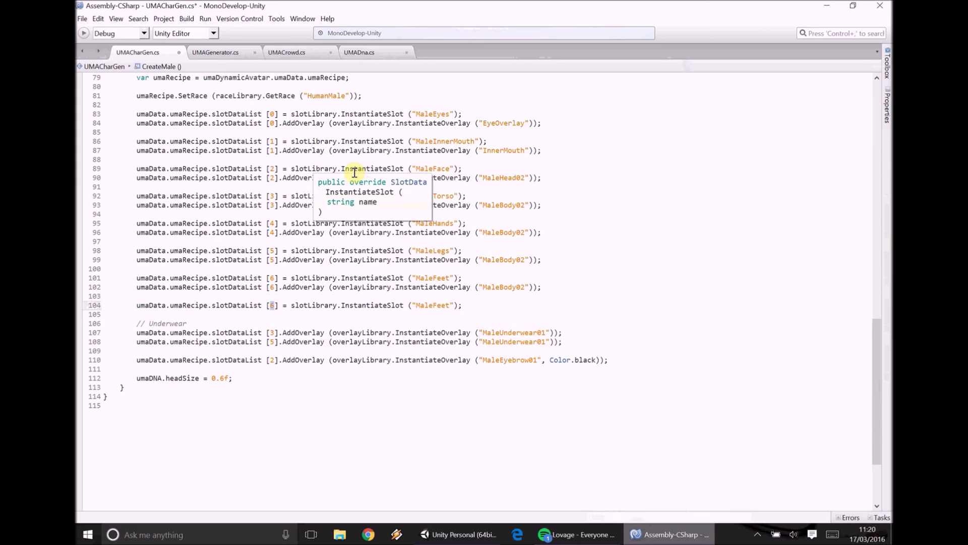
{"action": "double_click", "coordinate": [430, 305]}
{"action": "key", "text": "alt+Tab"}
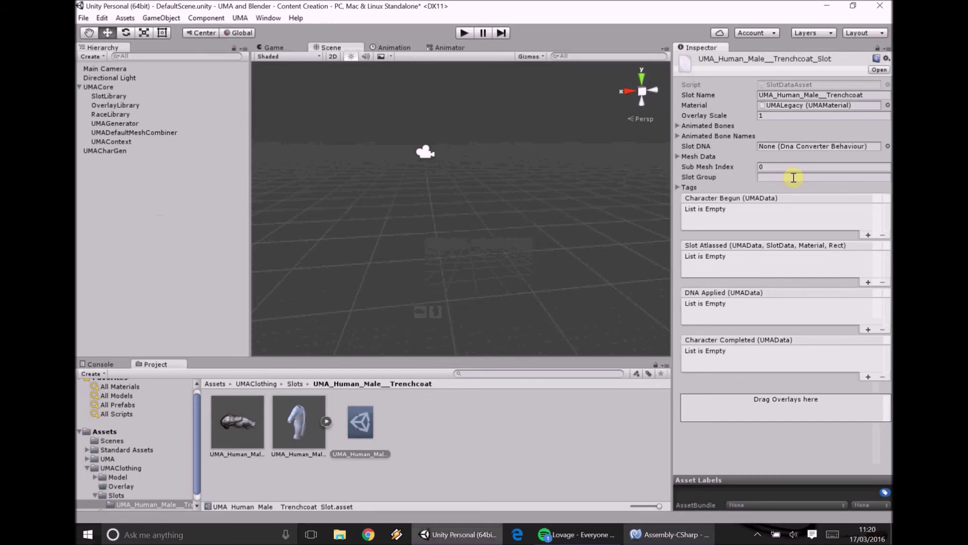
{"action": "left_click", "coordinate": [812, 95]}
{"action": "left_click_drag", "start_coordinate": [828, 94], "coordinate": [869, 95]}
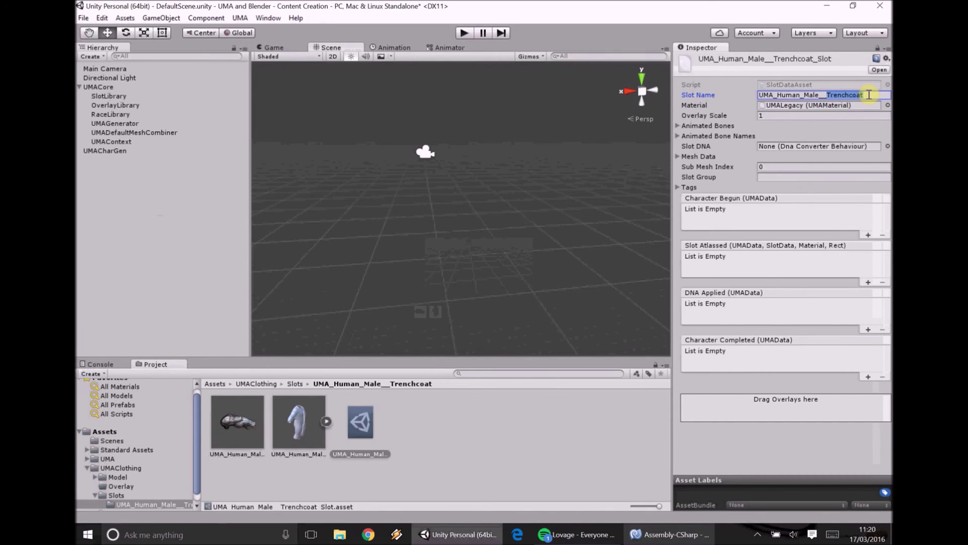
{"action": "key", "text": "alt+Tab"}
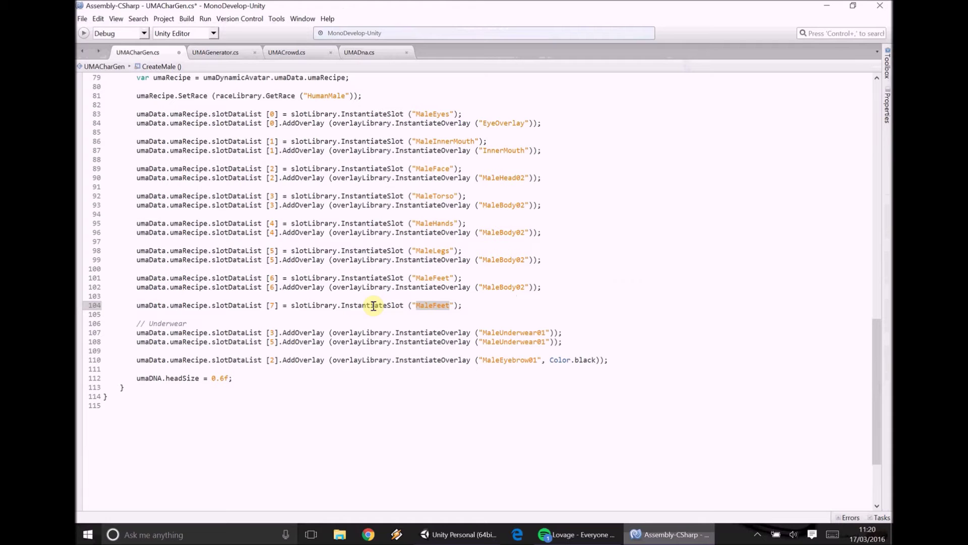
{"action": "key", "text": "ctrl+s"}
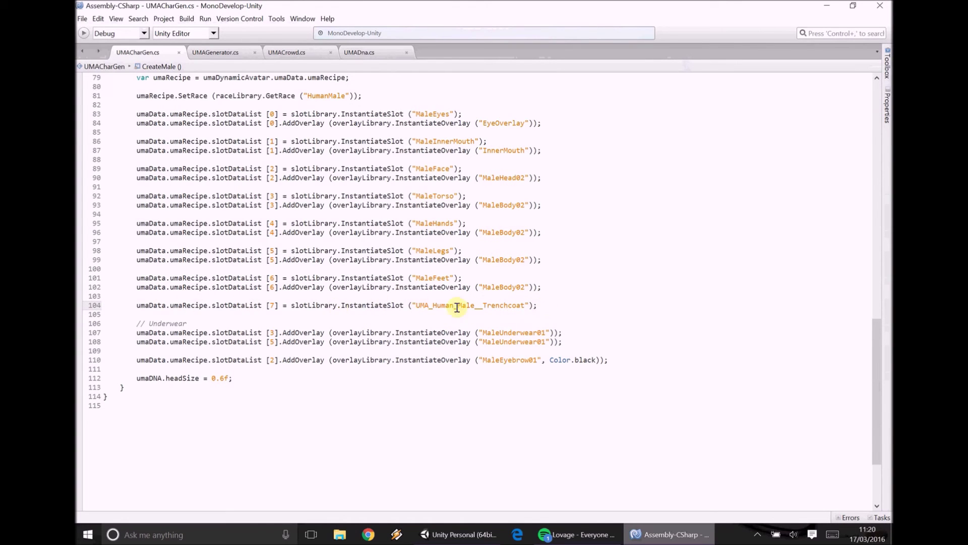
{"action": "key", "text": "alt+Tab"}
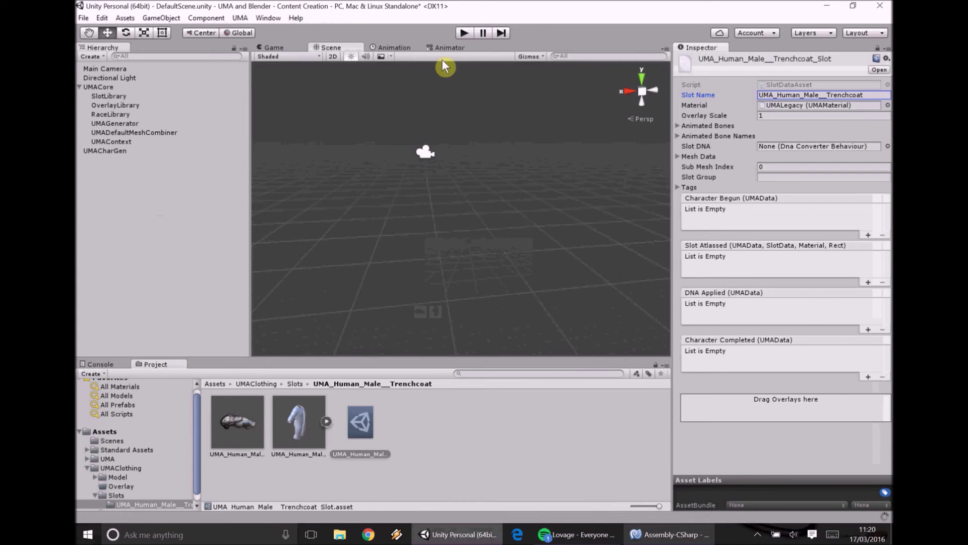
Save the scene, run it and examine the generated character up close in the Scene view
{"action": "key", "text": "ctrl+s"}
{"action": "left_click", "coordinate": [465, 33]}
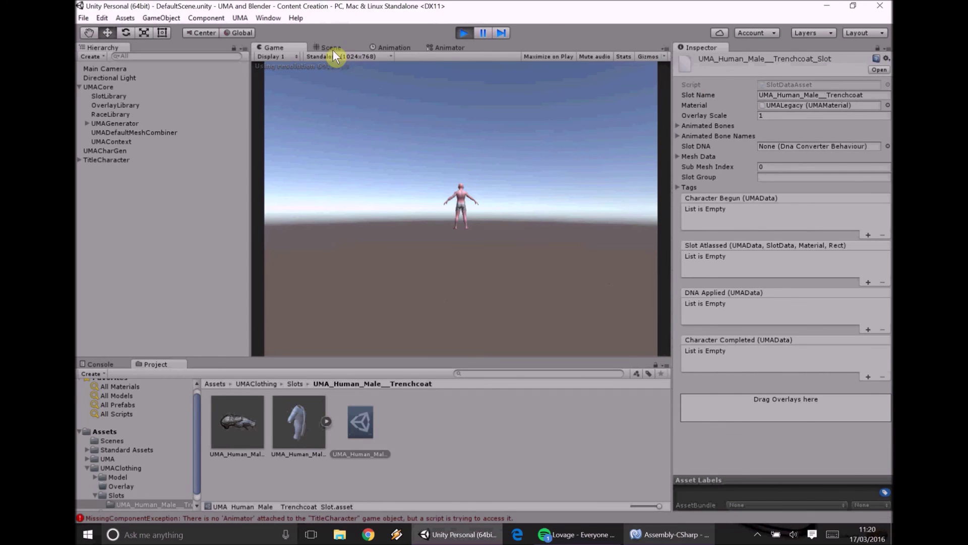
{"action": "left_click", "coordinate": [333, 49]}
{"action": "left_click_drag", "start_coordinate": [383, 97], "coordinate": [434, 192], "text": "alt"}
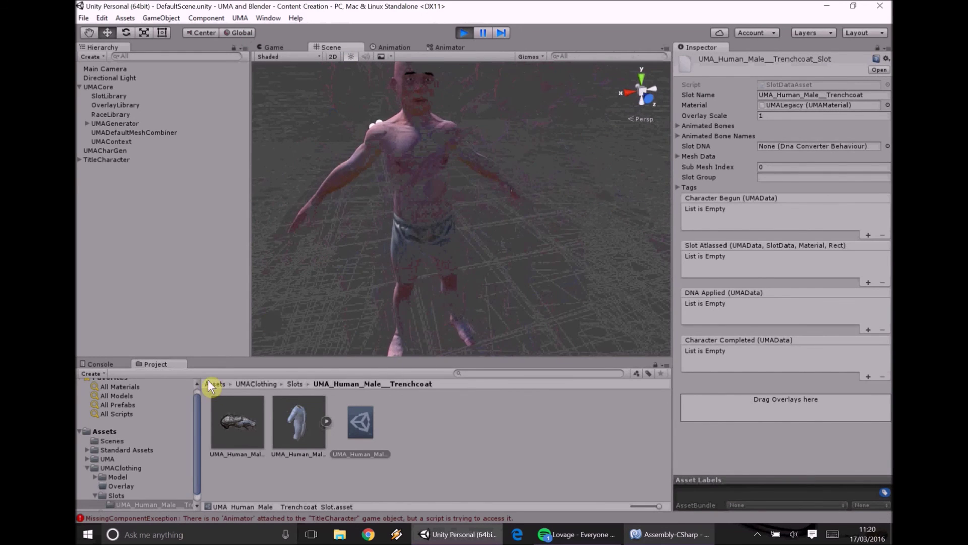
Check the console for messages from the run, clear the log and stop play mode
{"action": "left_click", "coordinate": [101, 364]}
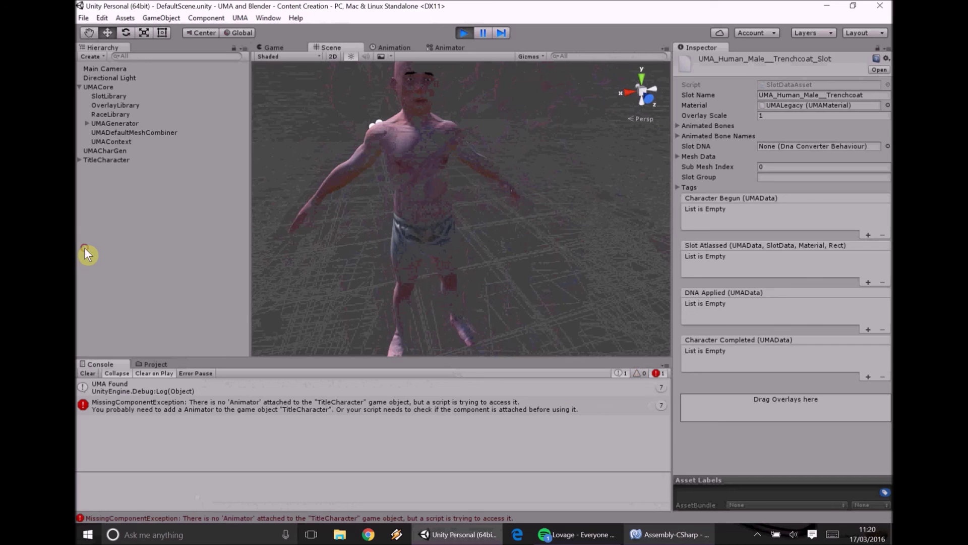
{"action": "left_click", "coordinate": [88, 374]}
{"action": "left_click", "coordinate": [460, 32]}
Switch to MonoDevelop and copy the slot 6 AddOverlay line with "MaleBody02" to directly below the trenchcoat's InstantiateSlot line
{"action": "key", "text": "alt+Tab"}
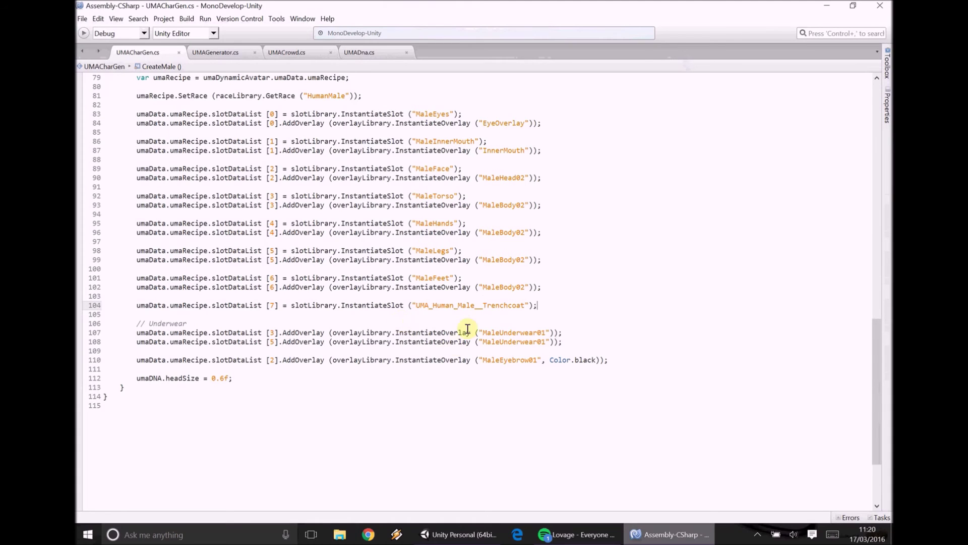
{"action": "triple_click", "coordinate": [446, 287]}
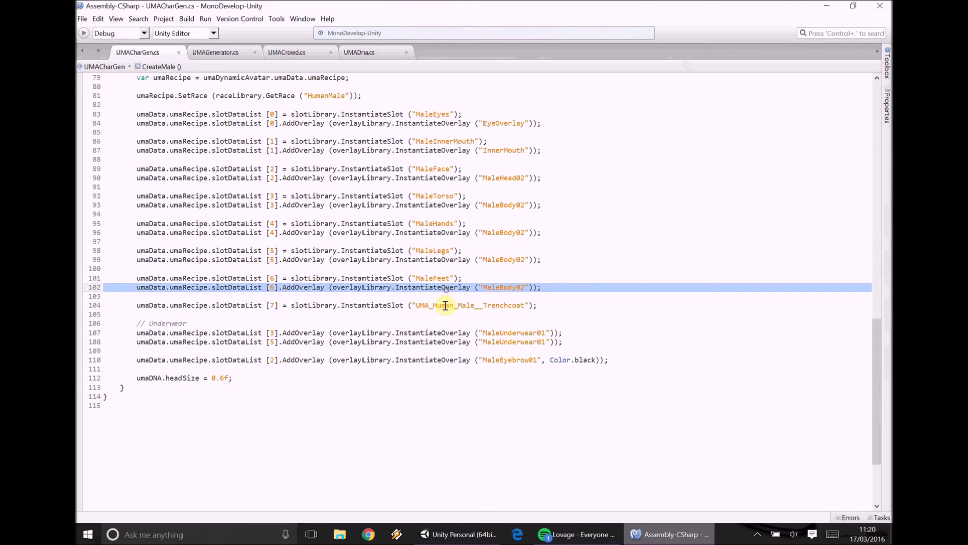
{"action": "key", "text": "ctrl+c"}
{"action": "left_click", "coordinate": [557, 304]}
{"action": "key", "text": "Return"}
{"action": "key", "text": "ctrl+v"}
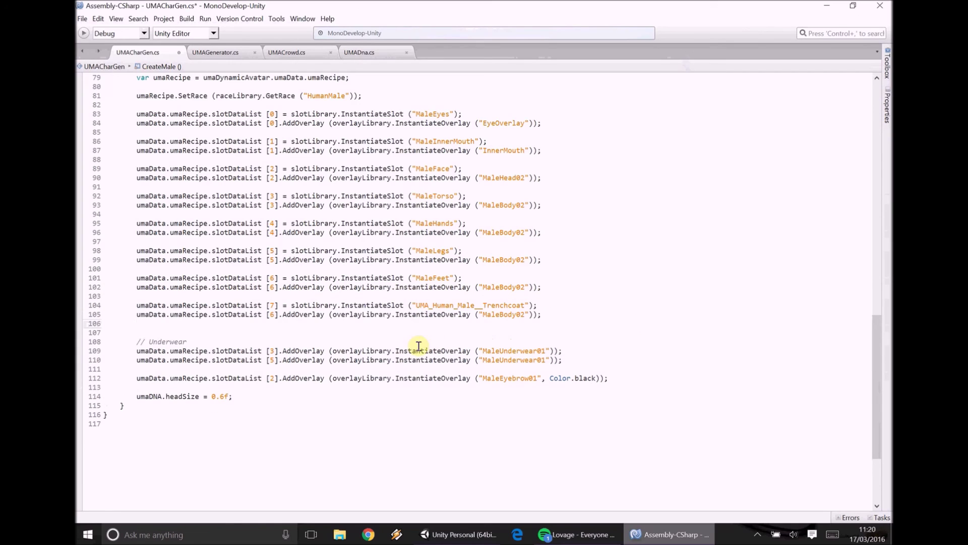
Change the copied AddOverlay line's slot index to 7, save the script and return to Unity
{"action": "left_click", "coordinate": [273, 314]}
{"action": "double_click", "coordinate": [274, 314]}
{"action": "type", "text": "7"}
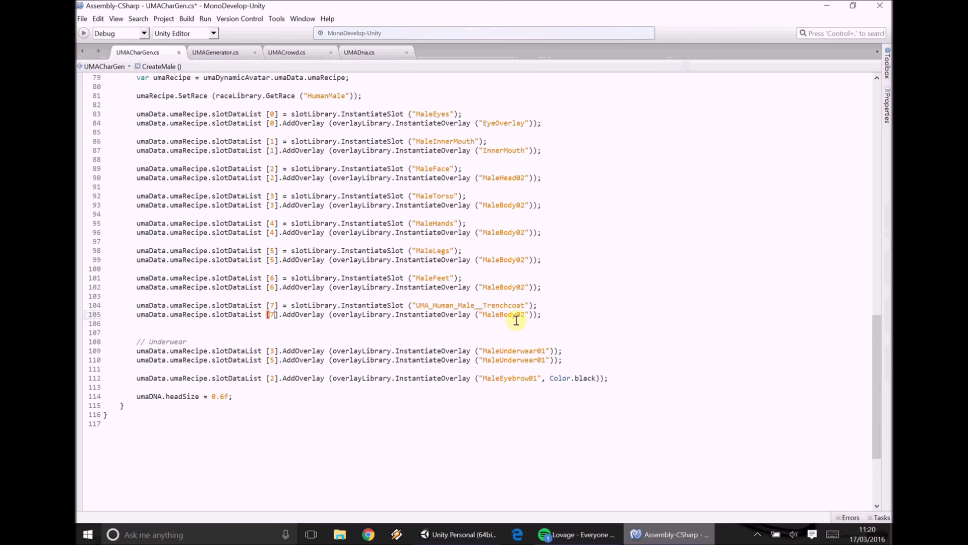
{"action": "key", "text": "ctrl+s"}
{"action": "key", "text": "alt+Tab"}
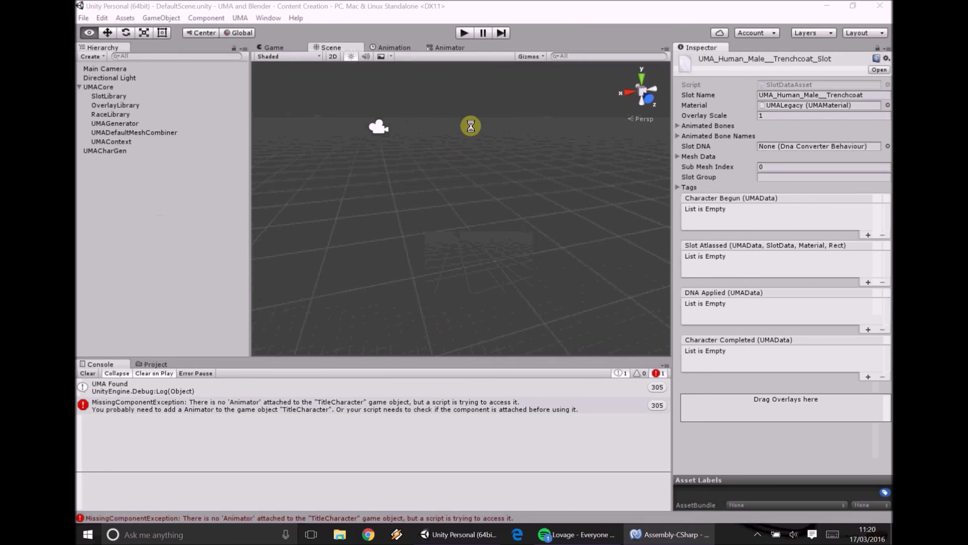
Run the scene and examine the trenchcoat mesh on the character from several angles in the Scene view
{"action": "left_click", "coordinate": [464, 34]}
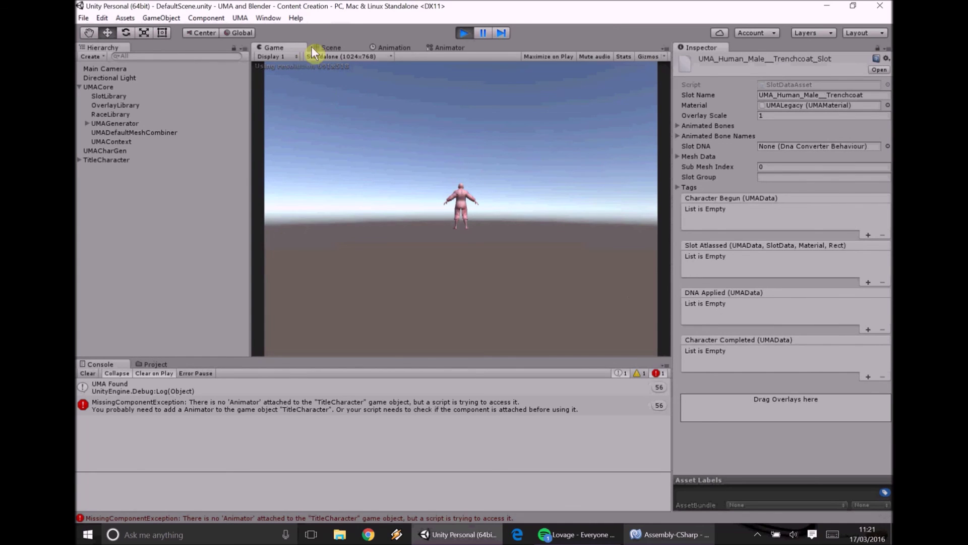
{"action": "left_click", "coordinate": [326, 48]}
{"action": "scroll", "coordinate": [454, 198], "scroll_direction": "up", "scroll_amount": 3}
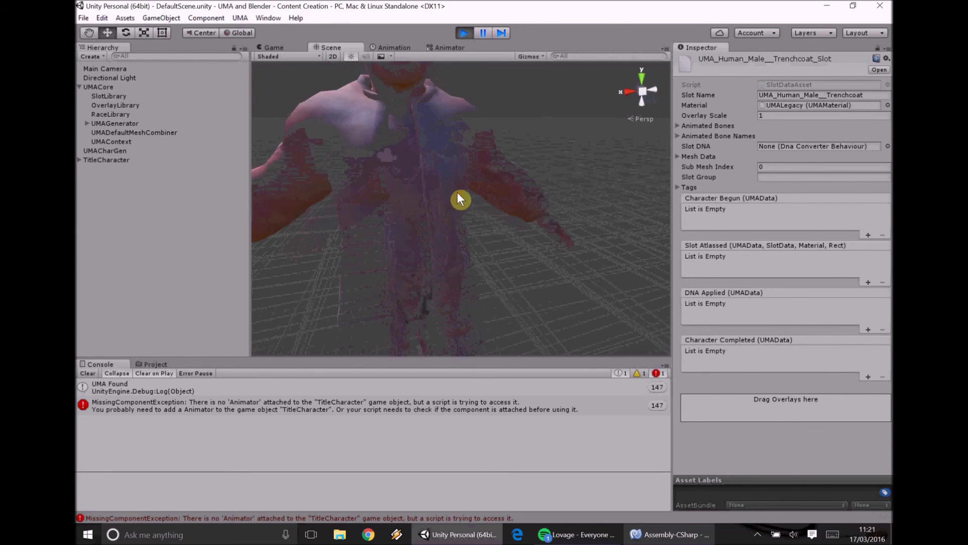
{"action": "scroll", "coordinate": [457, 199], "scroll_direction": "down", "scroll_amount": 3}
{"action": "left_click_drag", "start_coordinate": [432, 223], "coordinate": [431, 262], "text": "alt"}
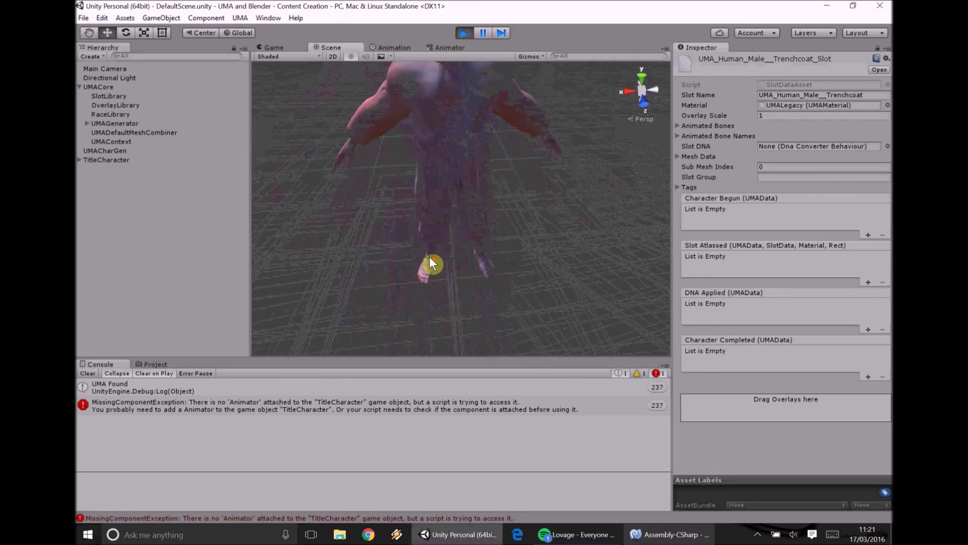
{"action": "scroll", "coordinate": [431, 255], "scroll_direction": "up", "scroll_amount": 3}
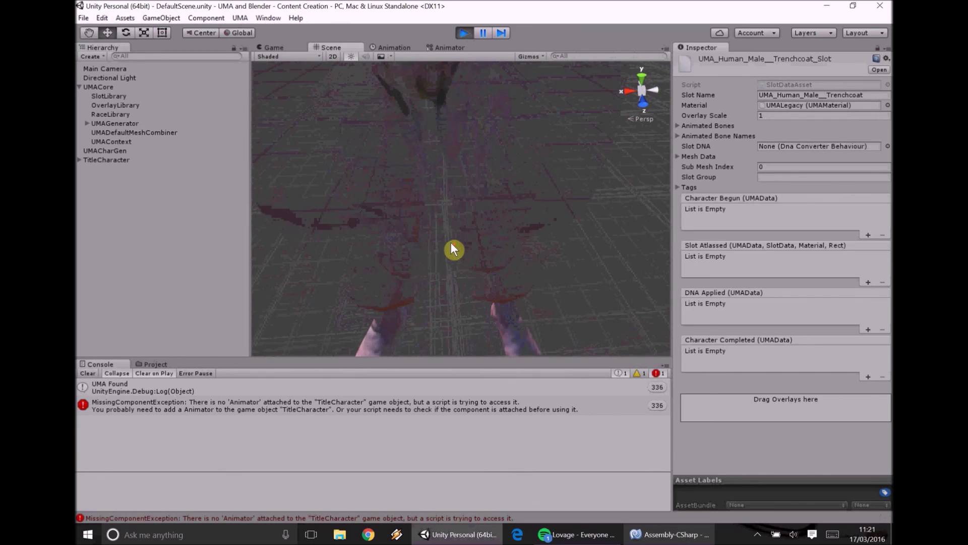
{"action": "left_click_drag", "start_coordinate": [452, 244], "coordinate": [418, 110], "text": "alt"}
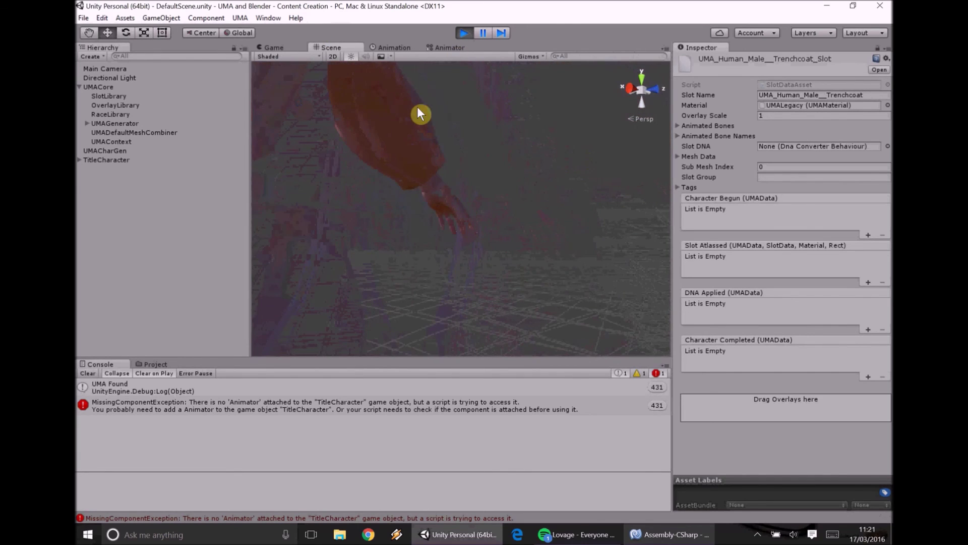
{"action": "middle_click_drag", "start_coordinate": [398, 210], "coordinate": [411, 249]}
{"action": "scroll", "coordinate": [399, 227], "scroll_direction": "down", "scroll_amount": 8}
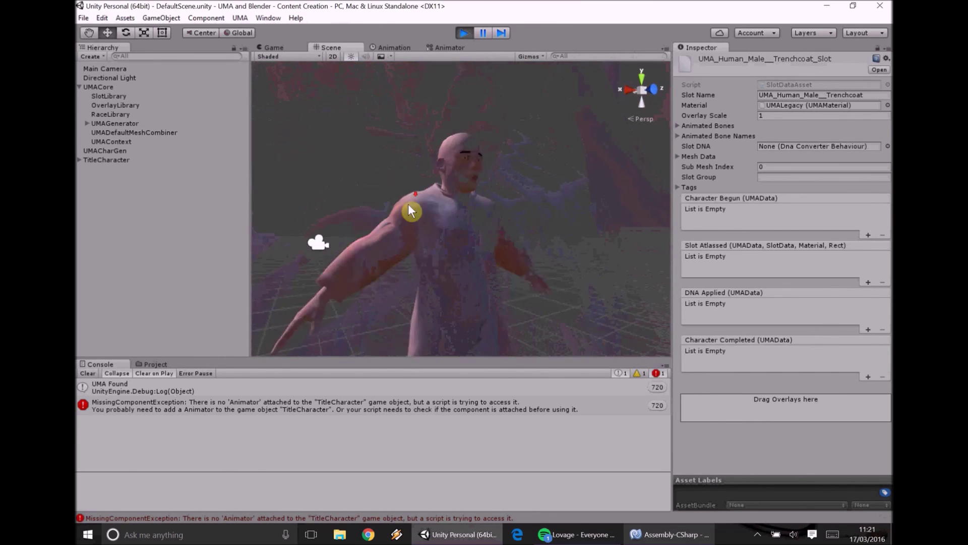
{"action": "left_click_drag", "start_coordinate": [410, 210], "coordinate": [473, 214], "text": "alt"}
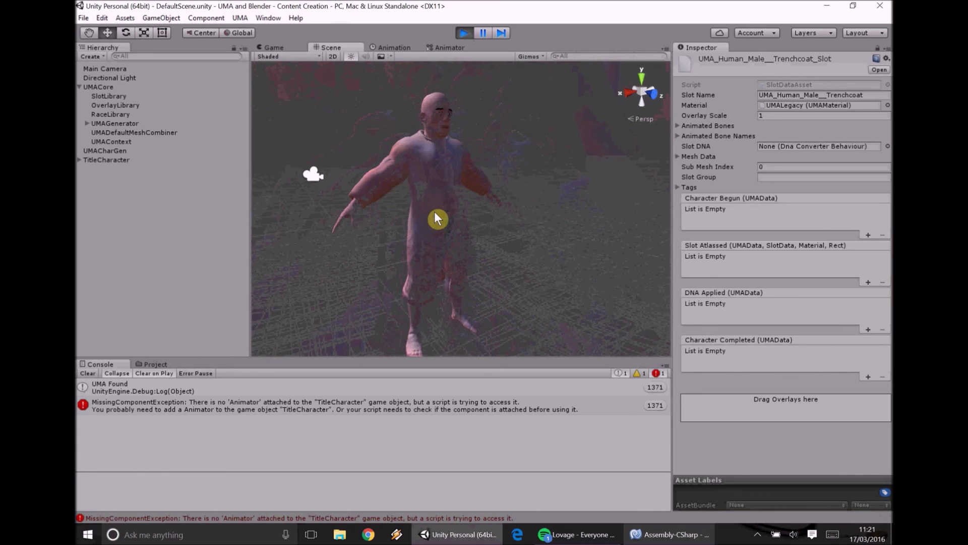
{"action": "mouse_move", "coordinate": [434, 211]}
{"action": "right_mouse_down"}
{"action": "mouse_move", "coordinate": [441, 197]}
{"action": "mouse_move", "coordinate": [431, 204]}
{"action": "right_mouse_up"}
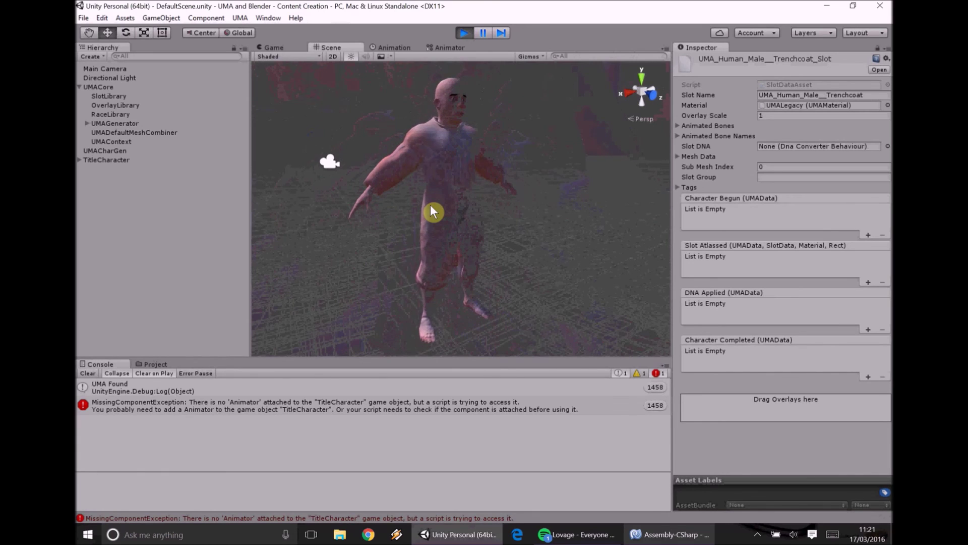